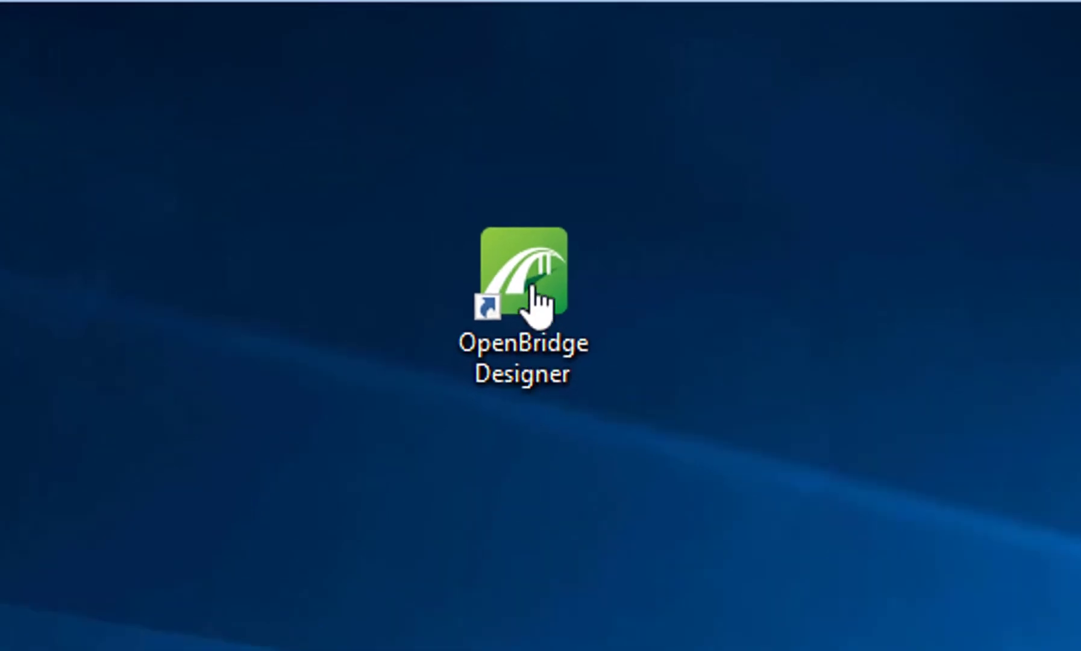
- Launch OpenBridge Designer and start OpenBridge Modeler from it
double_click(534, 288)
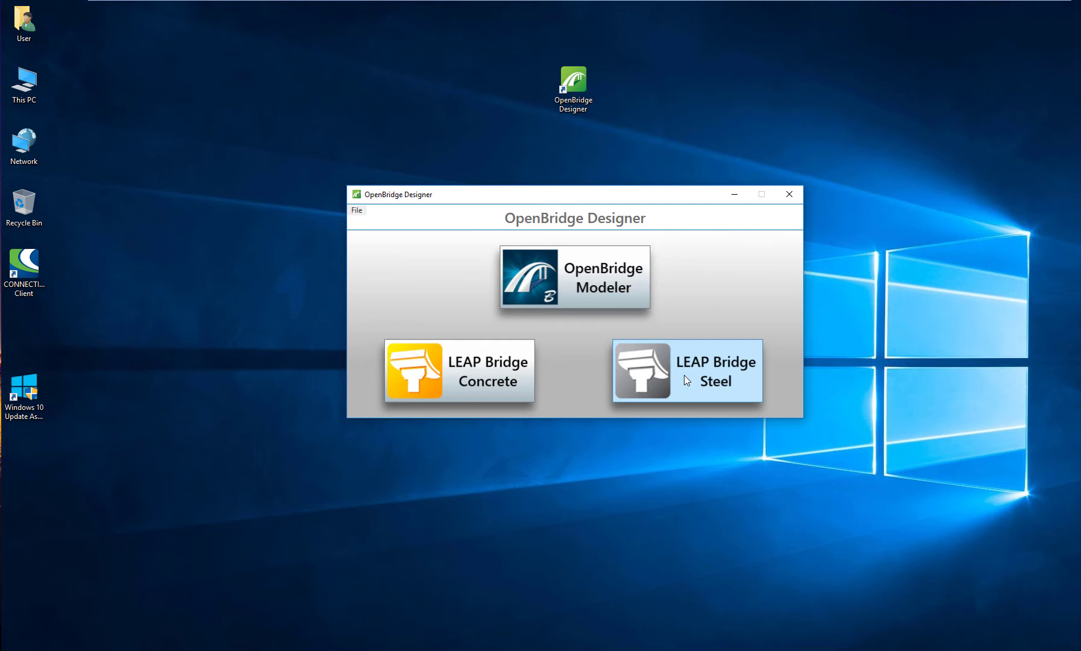
click(687, 379)
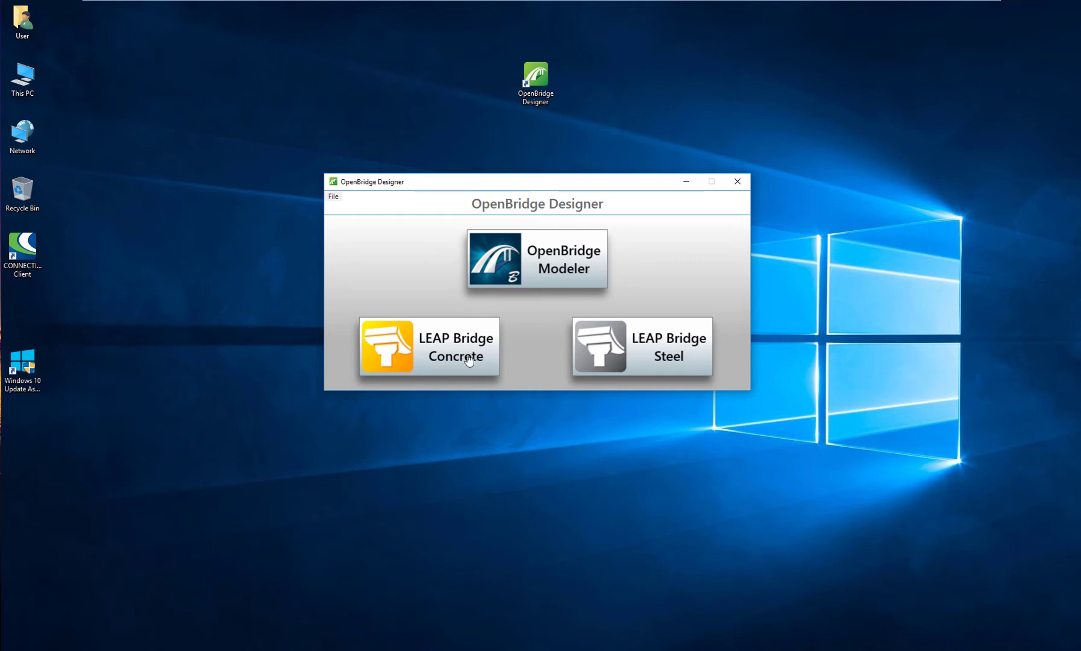
click(538, 256)
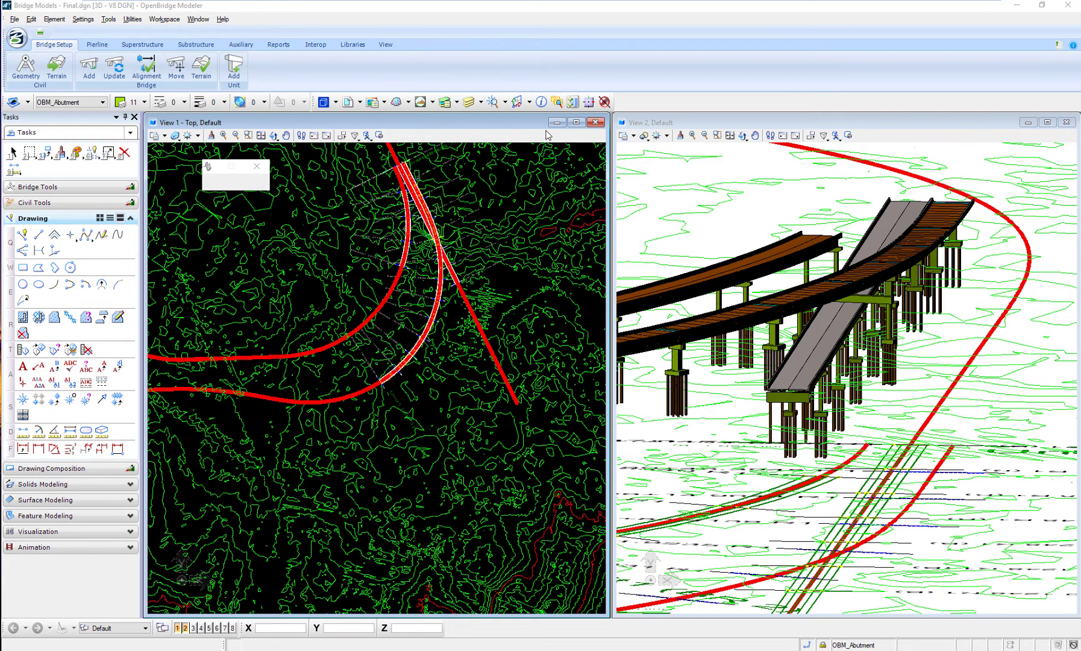
- Examine the component hierarchy of bridge BR 1 in the Project Explorer, down to Unit1's beam groups
click(557, 103)
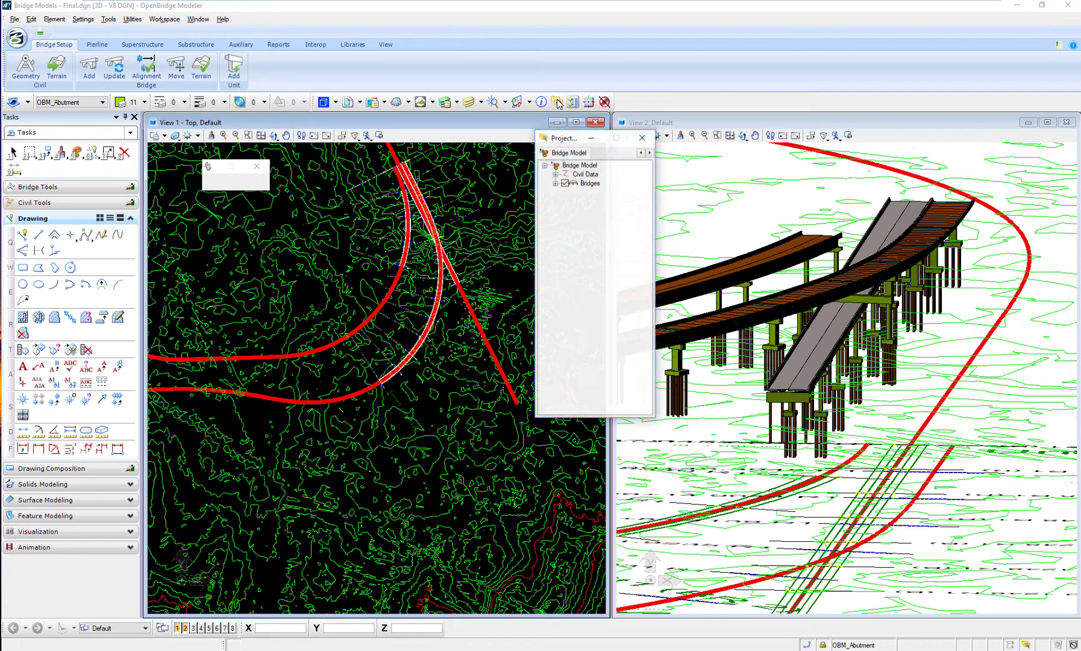
click(555, 183)
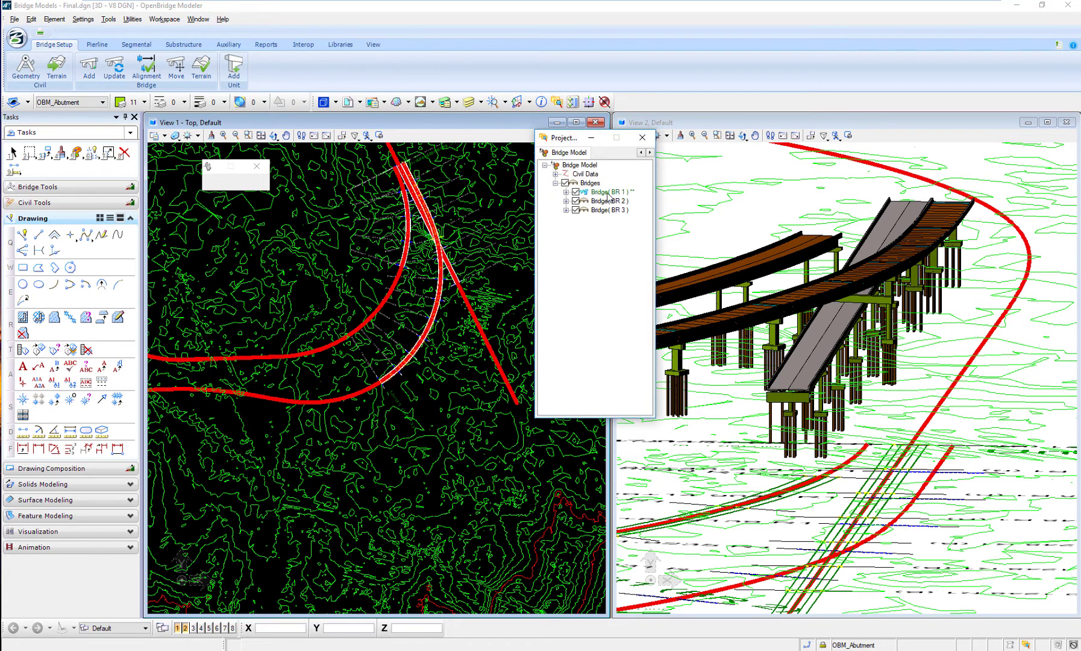
click(566, 192)
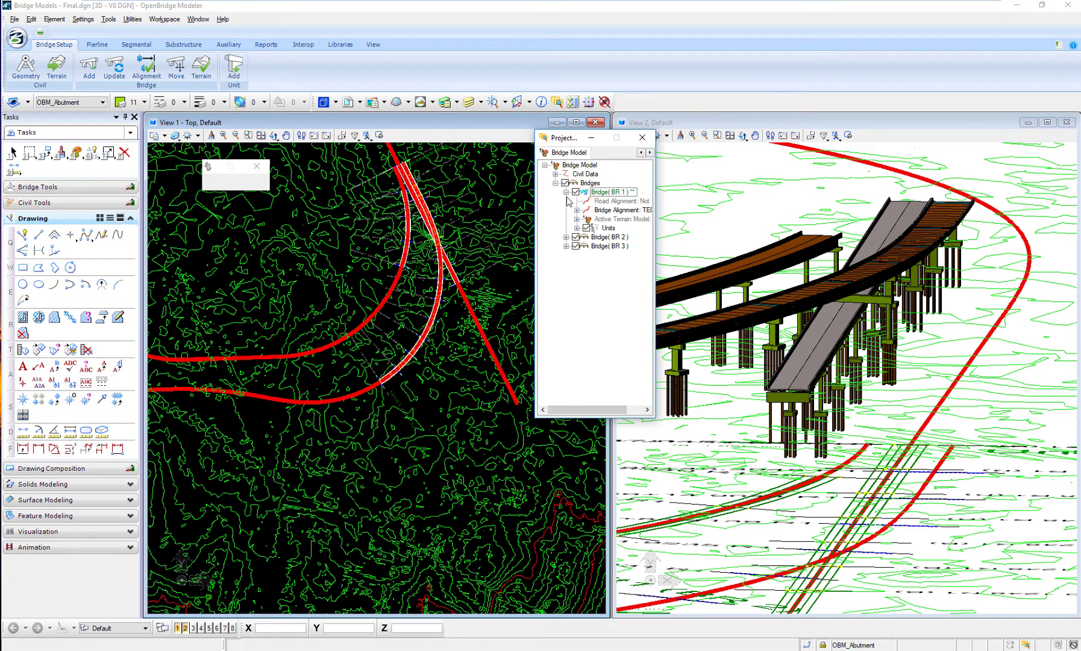
click(577, 228)
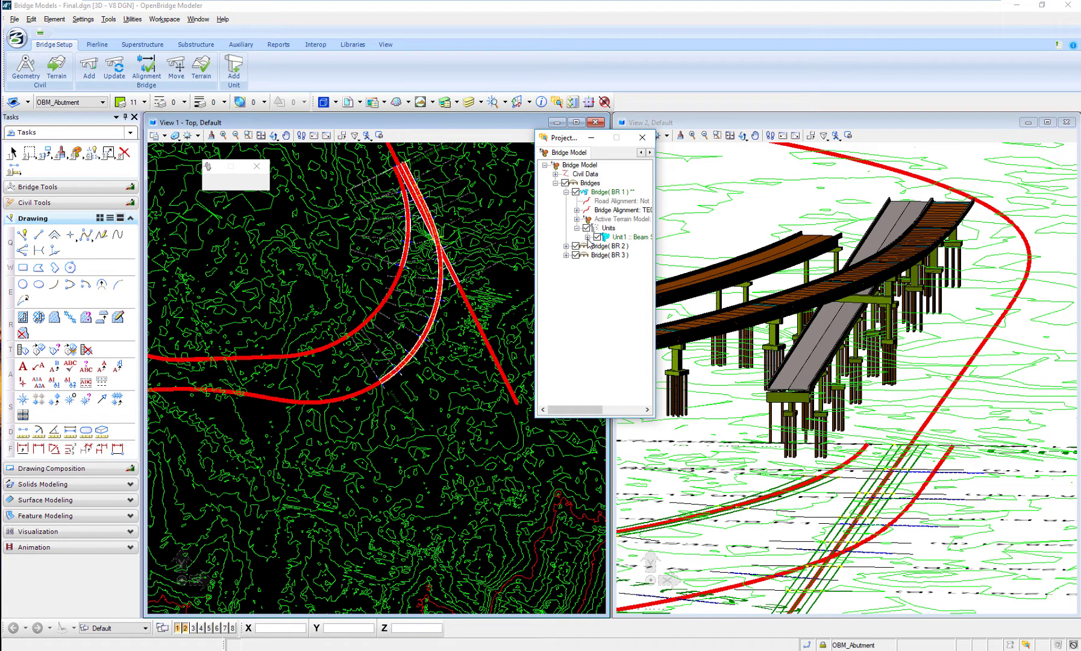
click(588, 237)
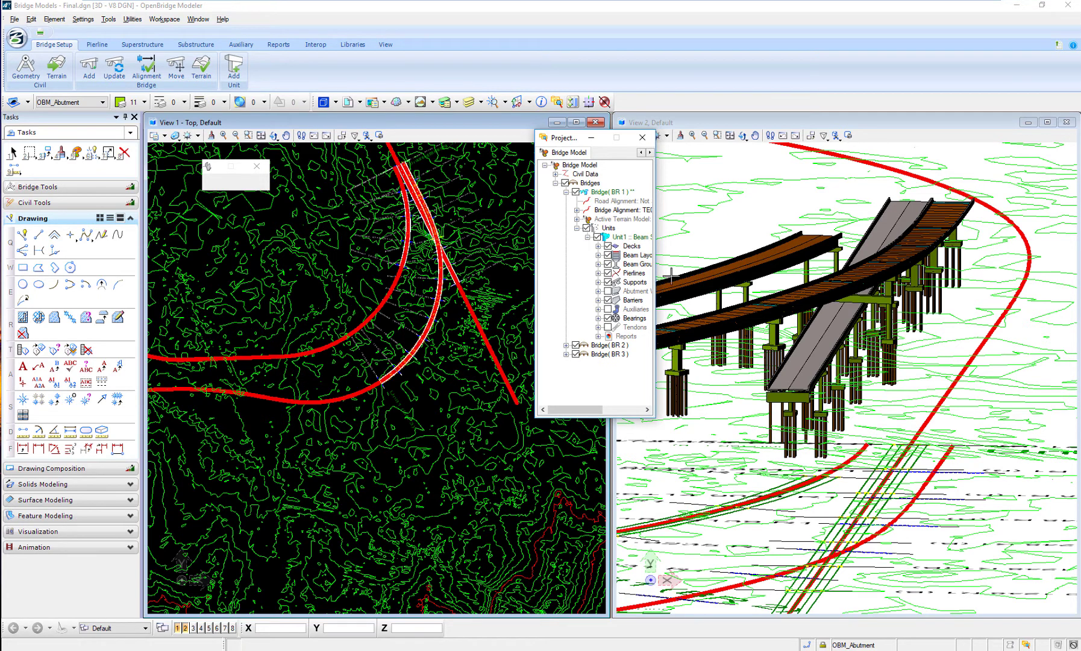
drag(656, 276, 751, 276)
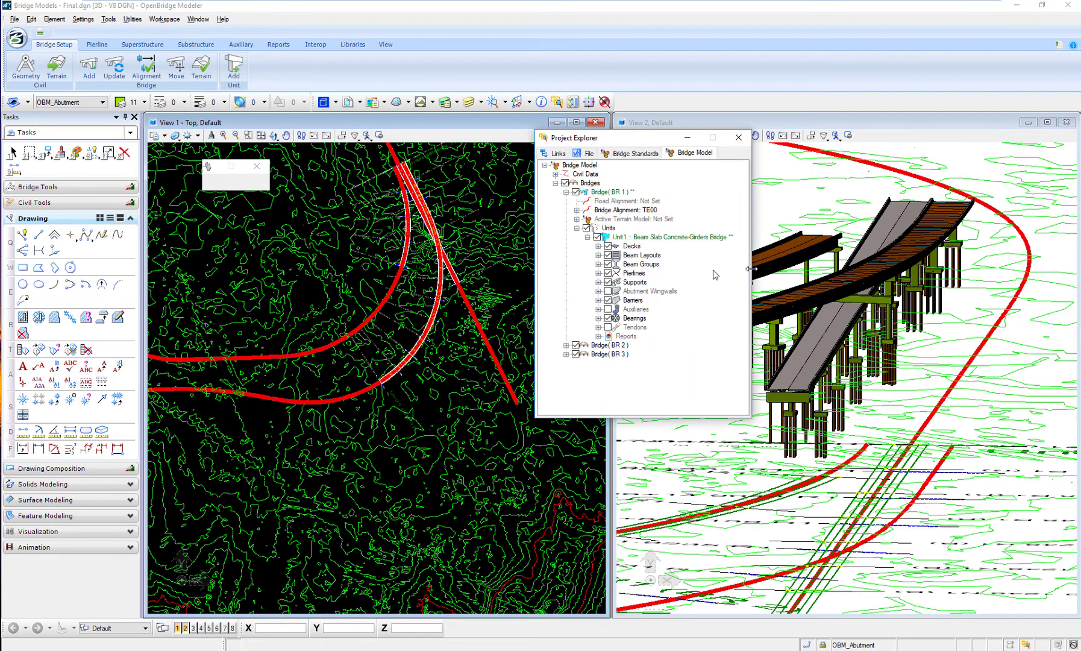
click(598, 264)
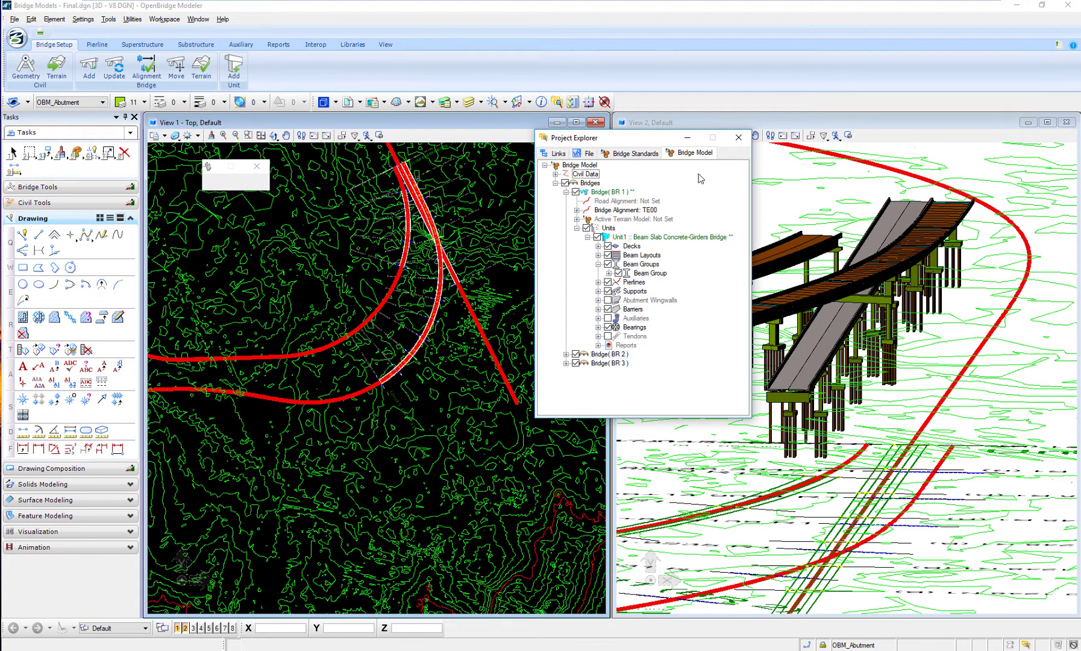
click(739, 138)
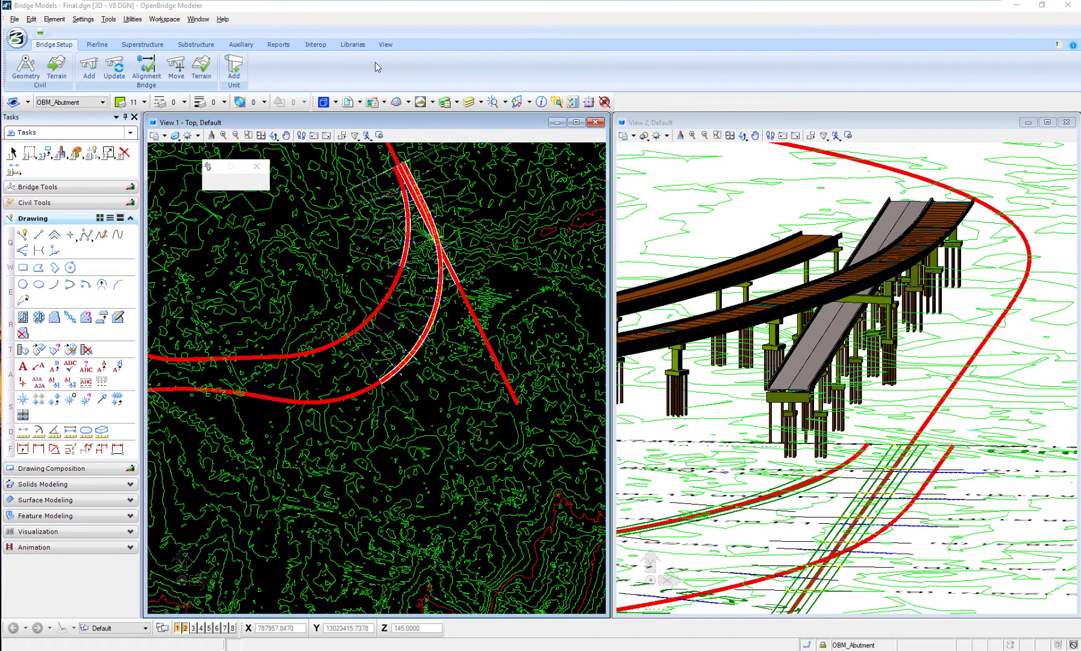
- Send the active bridge to LEAP Bridge Concrete, dismissing the news window and the transfer messages
click(323, 48)
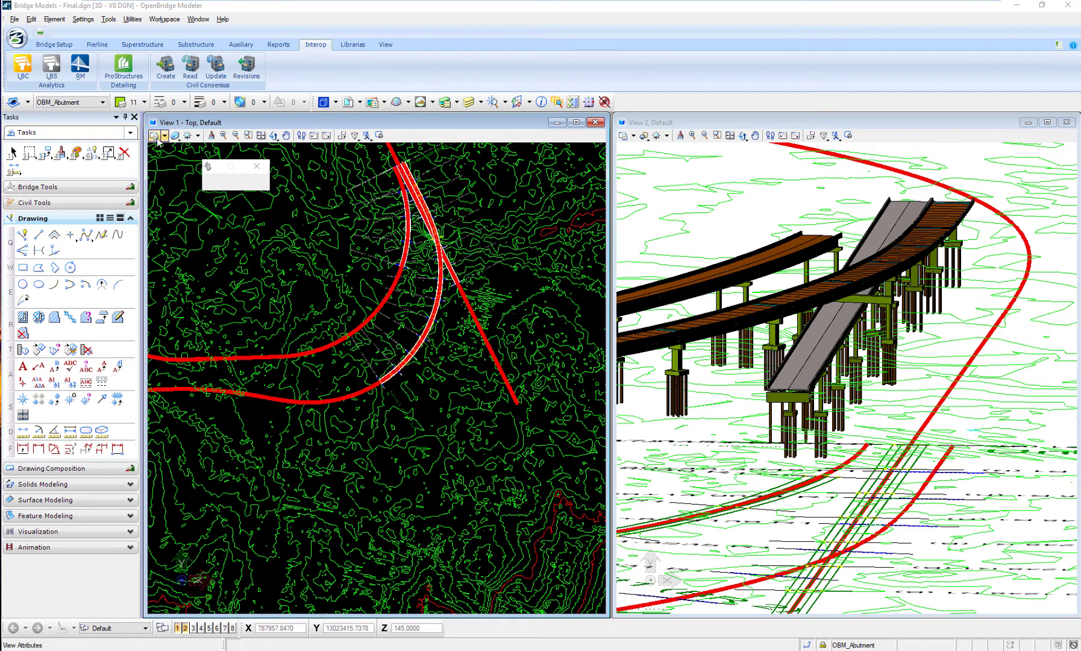
click(23, 77)
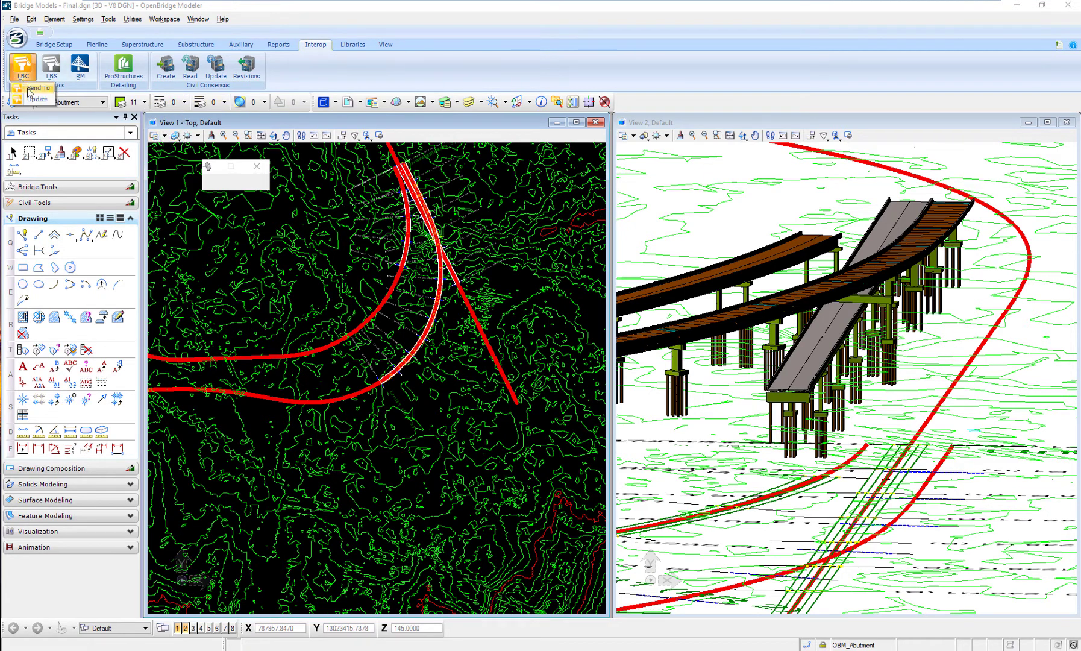
click(31, 88)
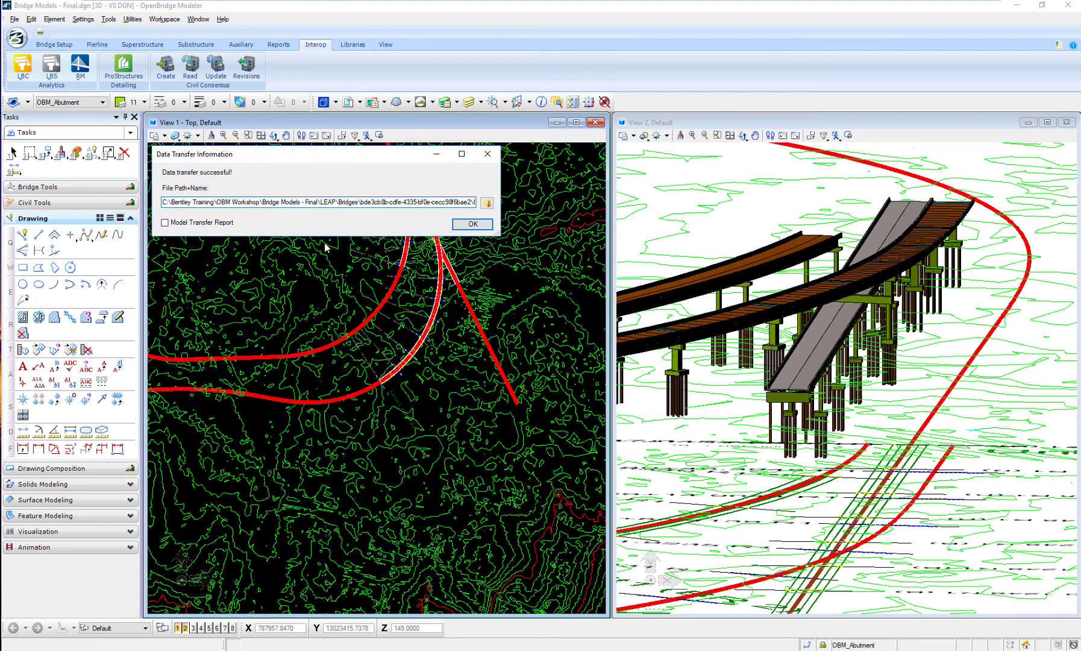
click(474, 224)
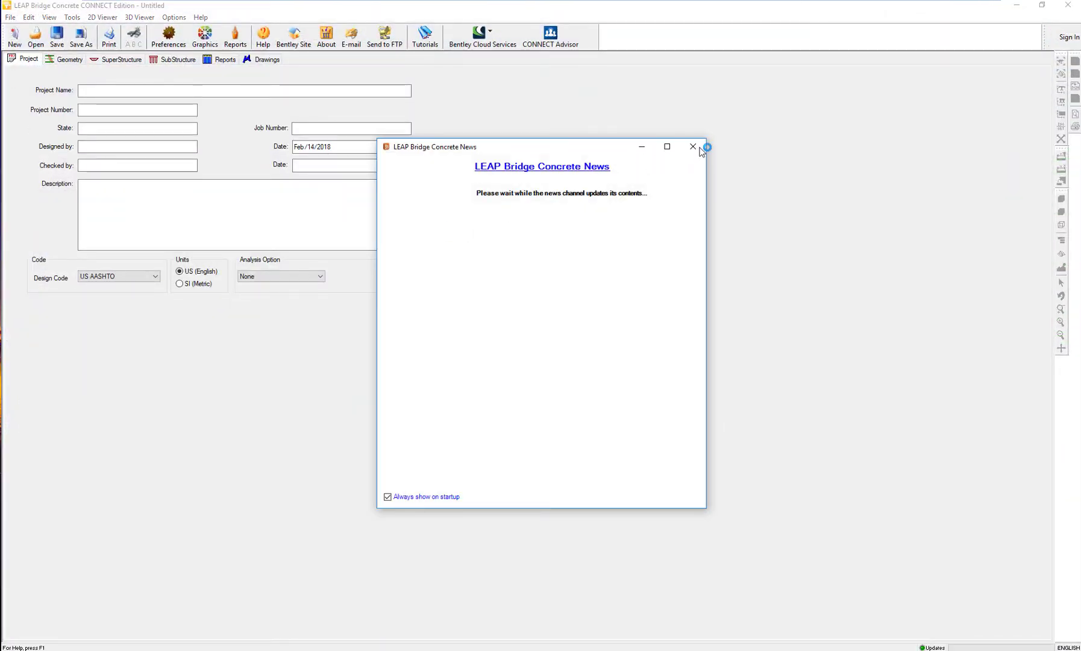
click(694, 146)
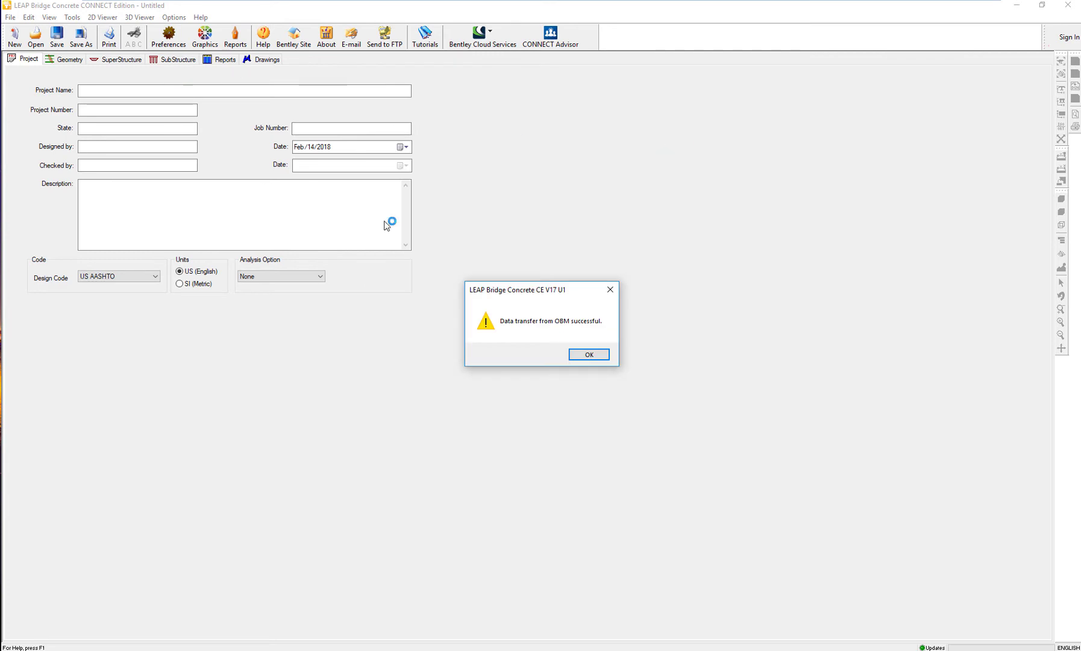
click(587, 354)
- Inspect the transferred bridge's 3D geometry and its superstructure plan, elevation and cross section
click(65, 59)
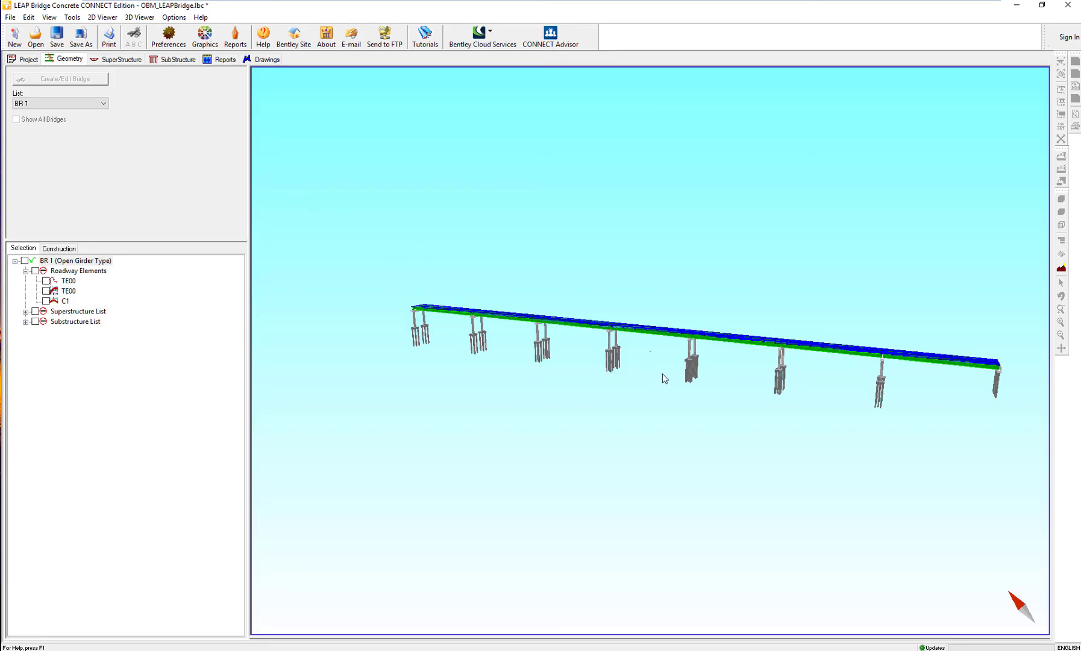
mouse_move(664, 378)
mouse_down()
mouse_move(668, 307)
mouse_move(672, 368)
mouse_up()
drag(606, 378, 594, 403)
click(121, 59)
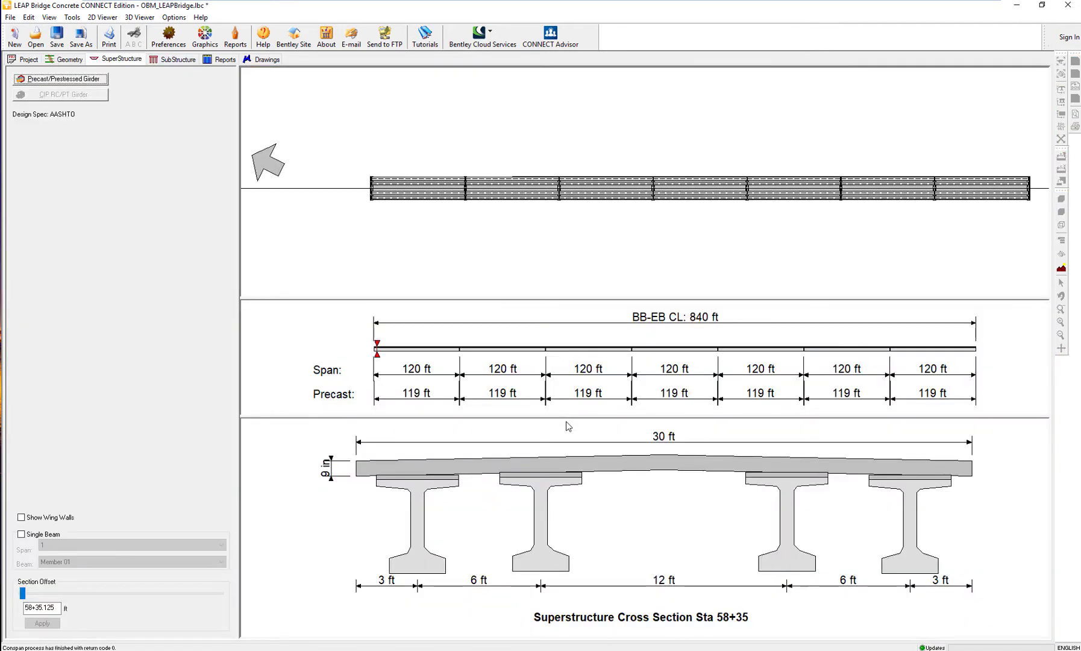
- Open the Precast/Prestressed Girder module and review its geometry, materials, loads and Permanent Load Wizard without entering any loads
click(72, 81)
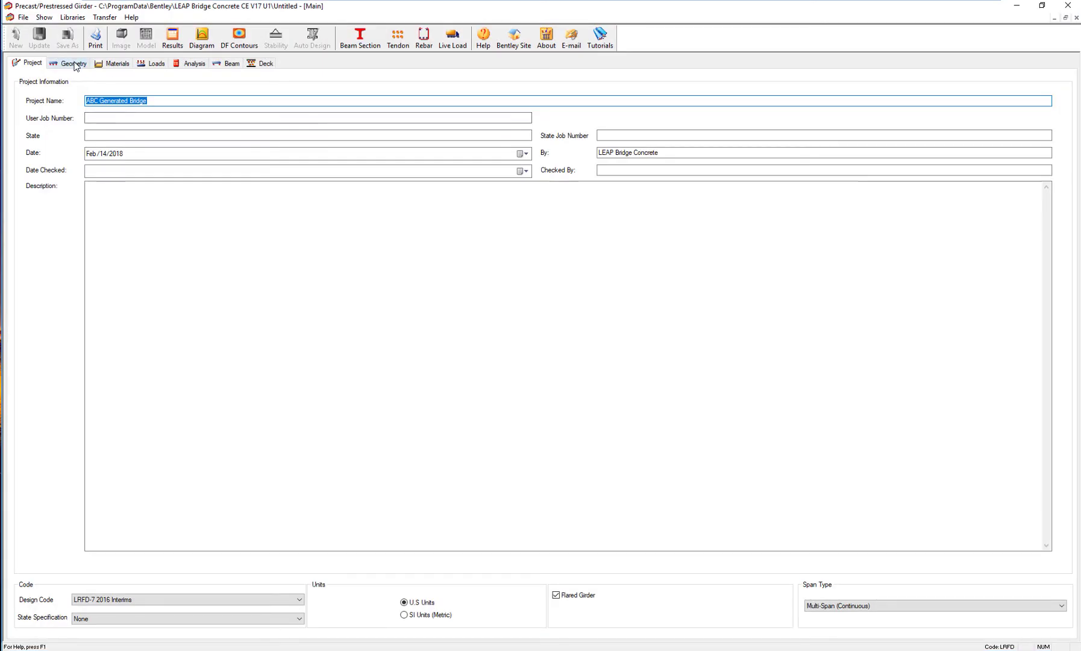
click(75, 64)
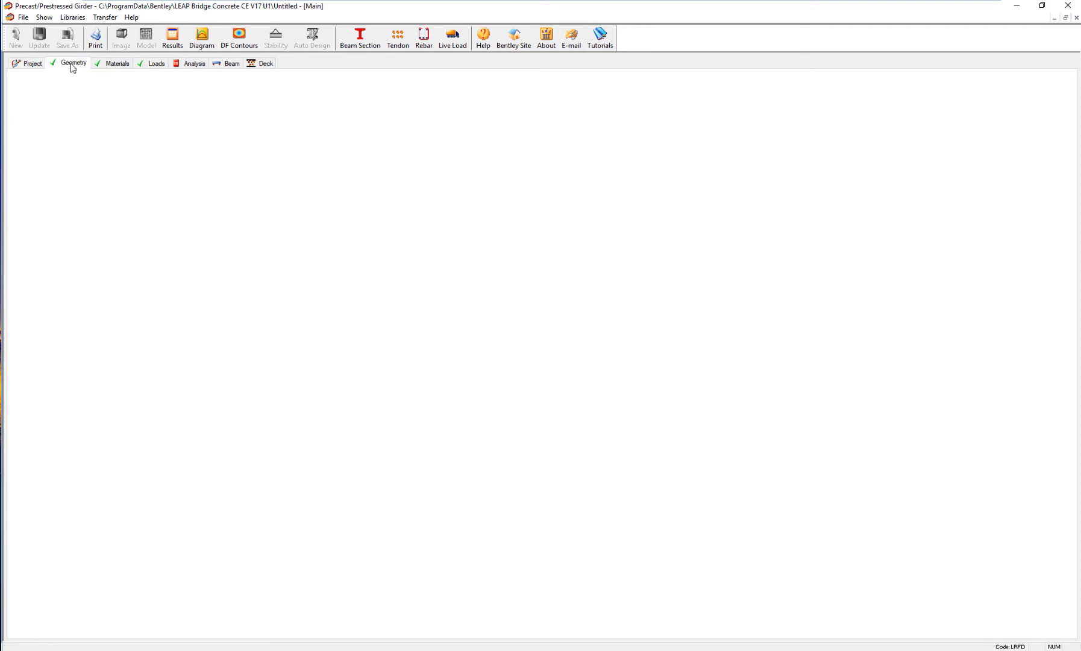
click(119, 64)
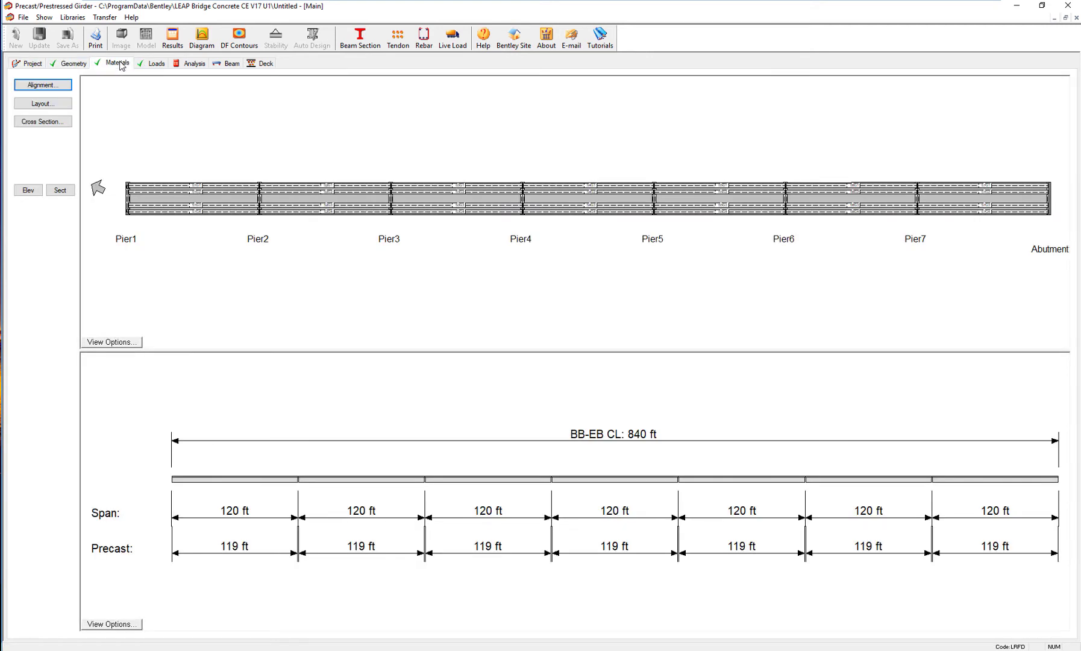
click(155, 64)
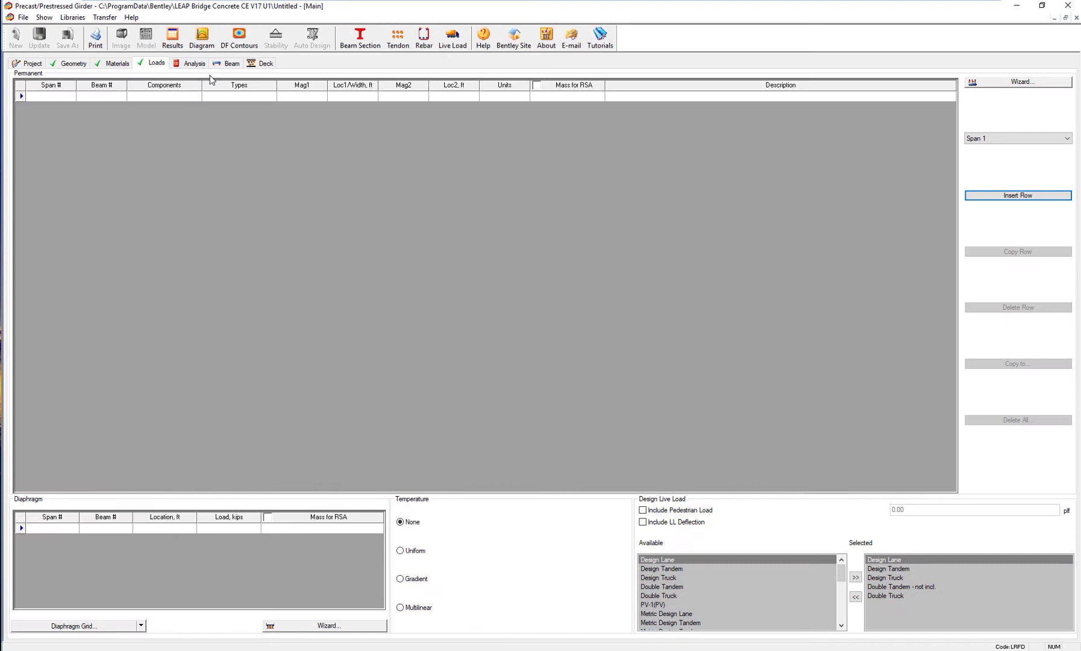
click(1003, 82)
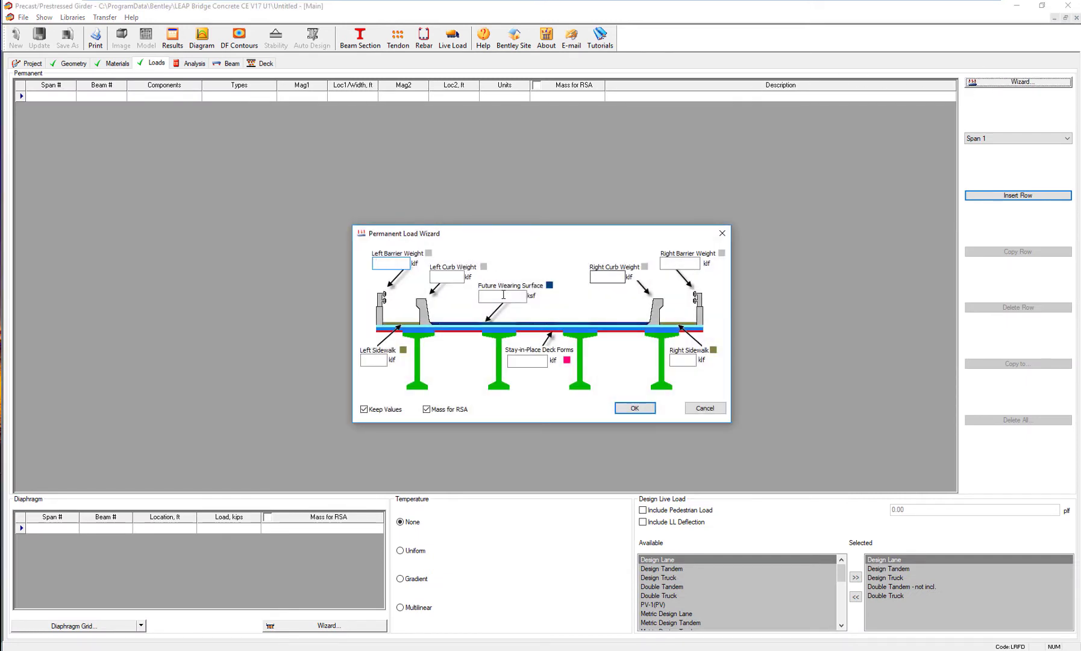
click(712, 410)
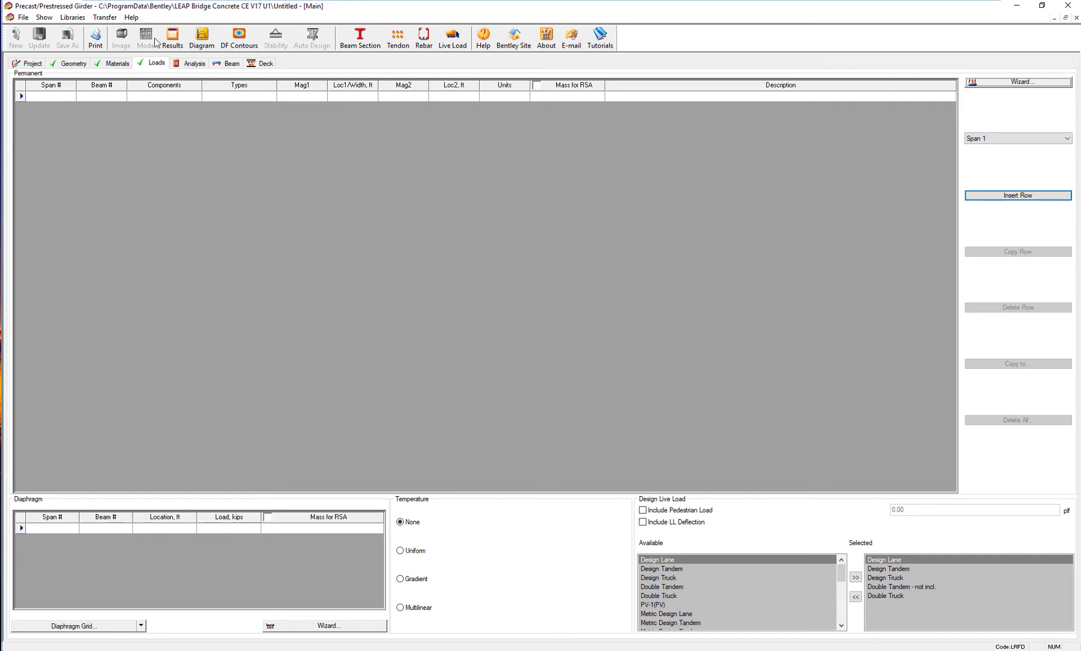
- Close the Precast/Prestressed Girder module, updating the LEAP Bridge Concrete model without generating reports
click(1068, 6)
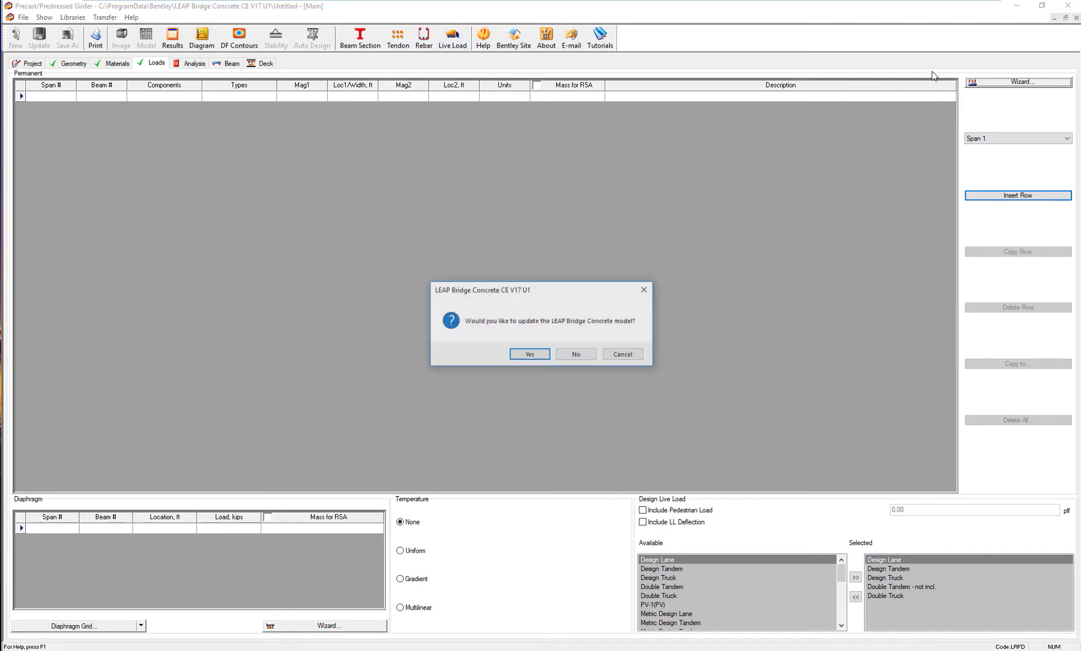
click(524, 355)
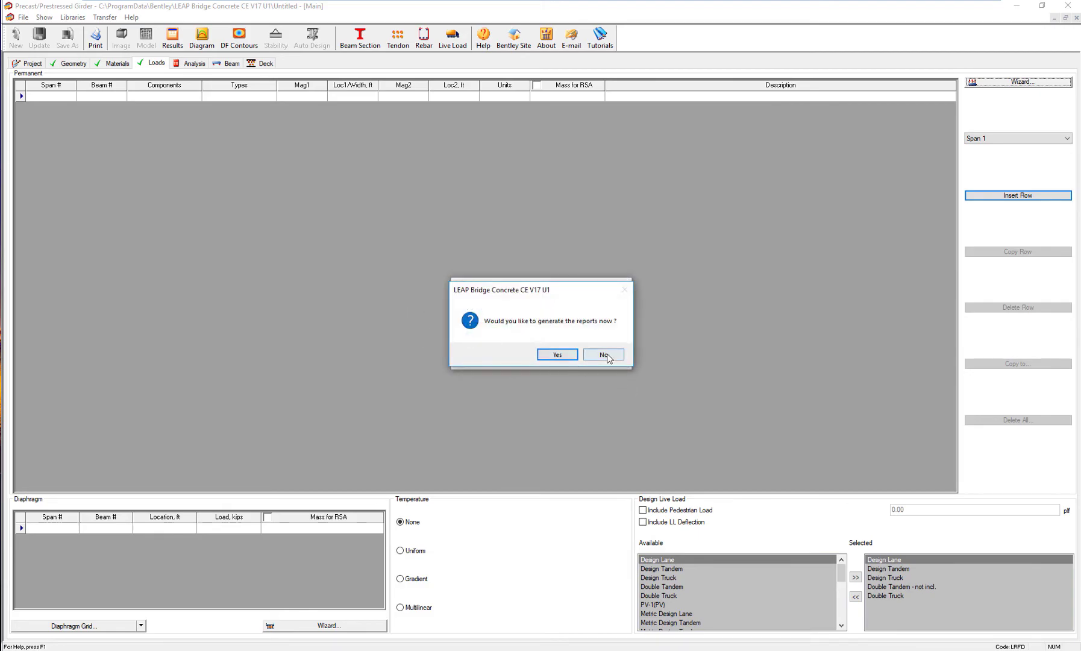
click(603, 355)
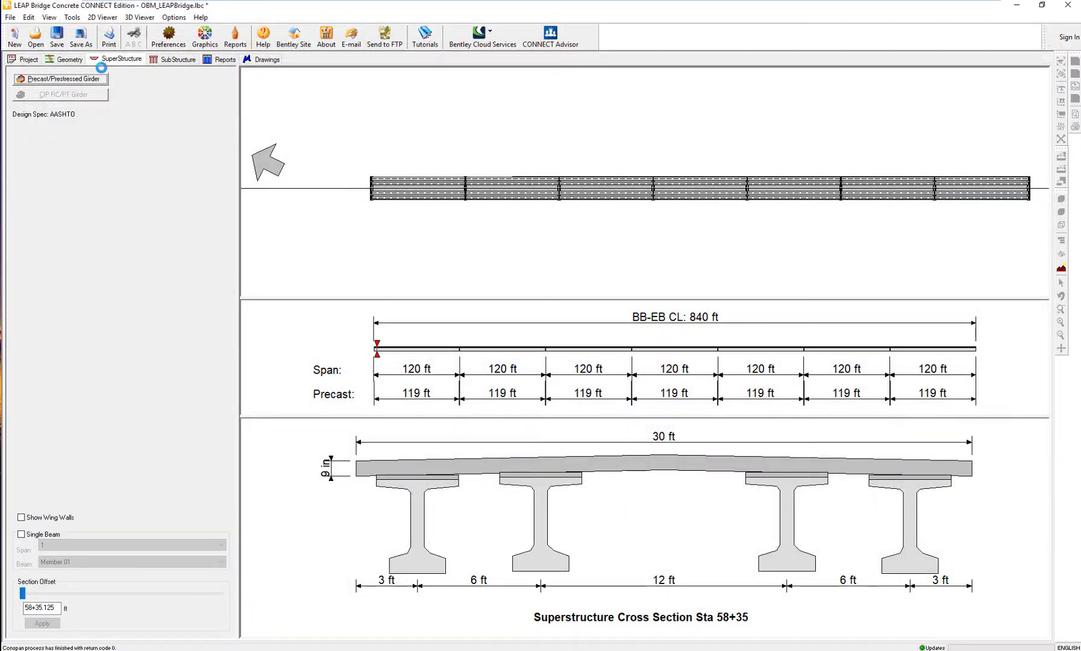
- Send the bridge model back to OBM as the analytic file LBC to OBM1.xml in the OBM Workshop folder
click(69, 59)
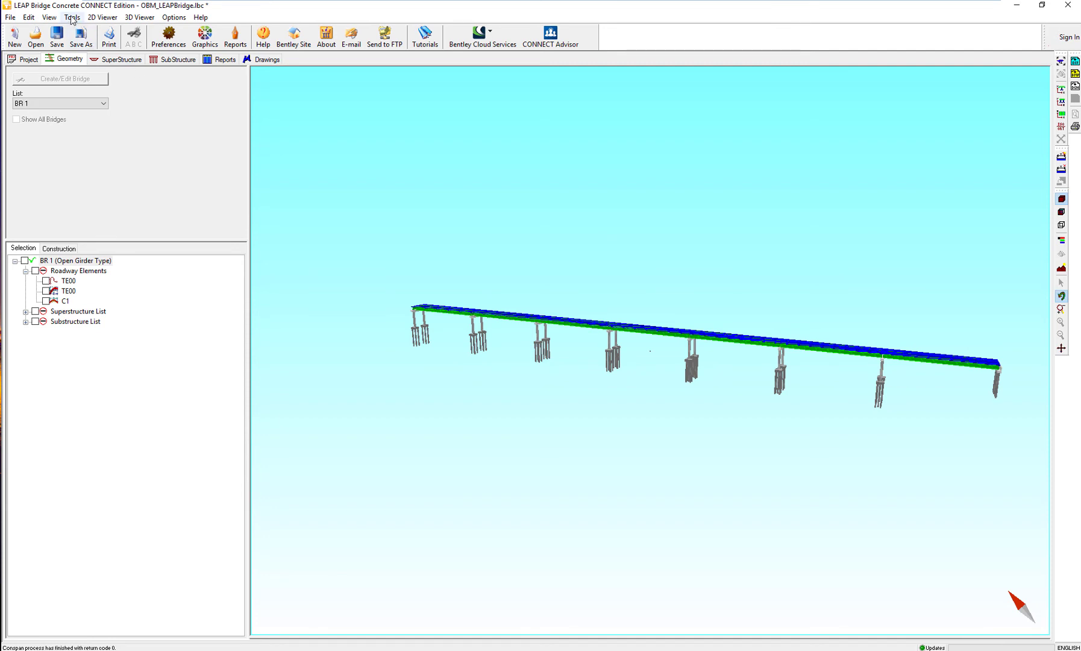
click(72, 18)
mouse_move(92, 68)
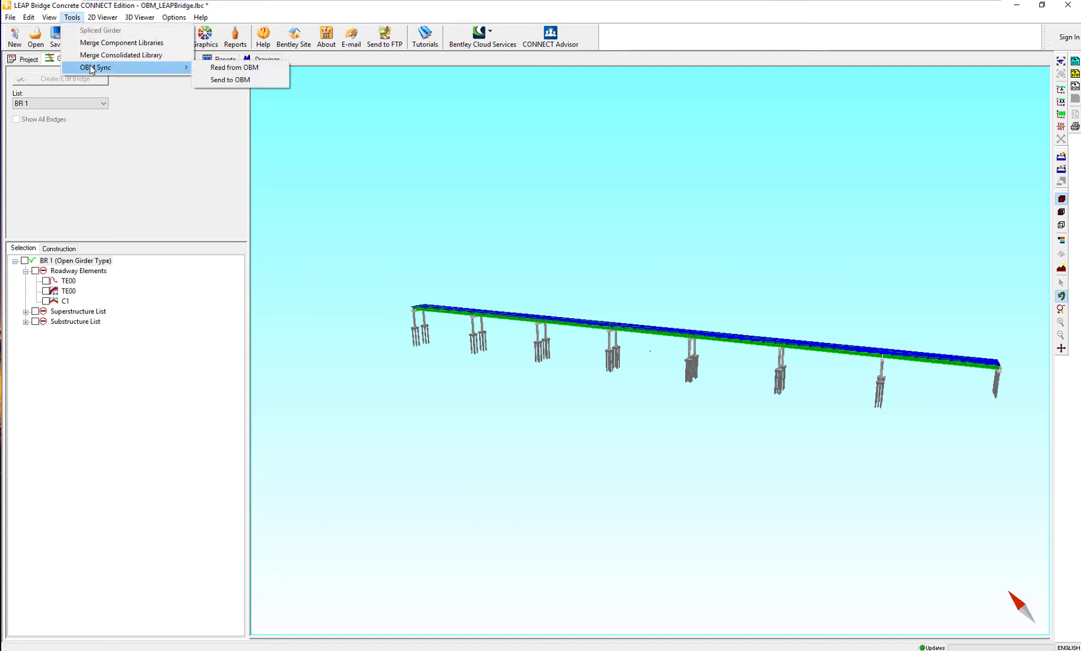
click(253, 81)
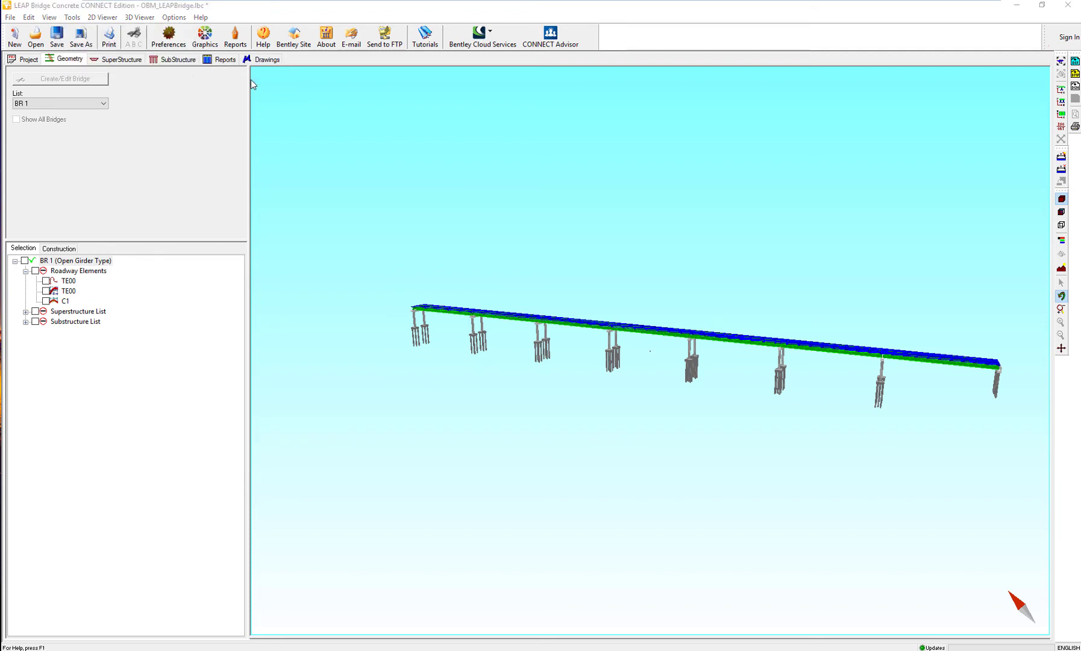
click(503, 297)
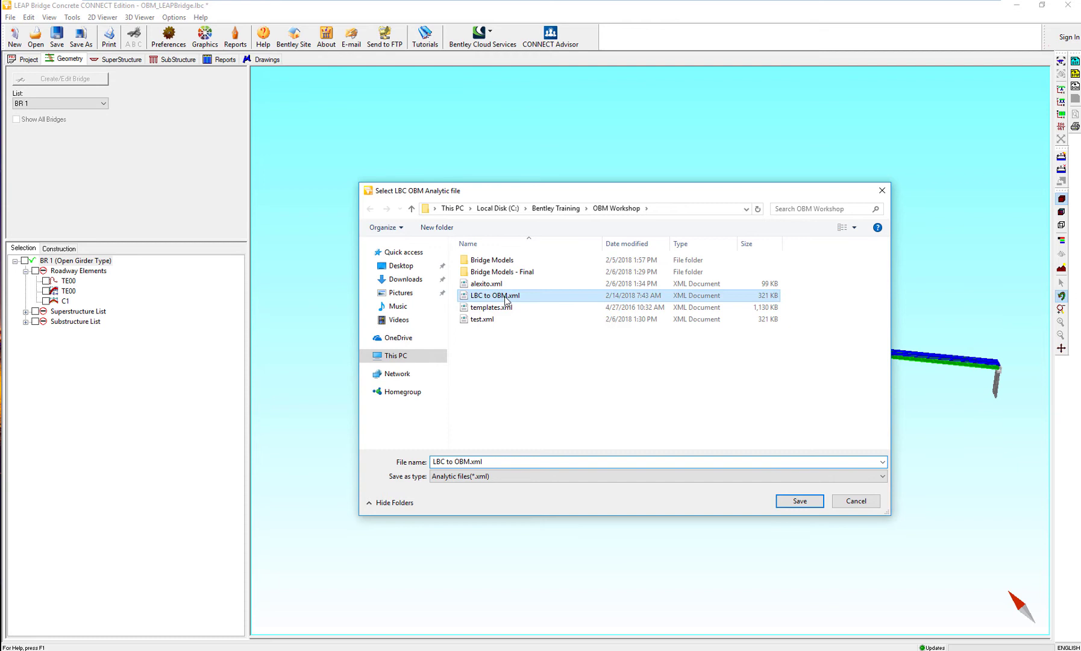
click(646, 461)
double_click(479, 462)
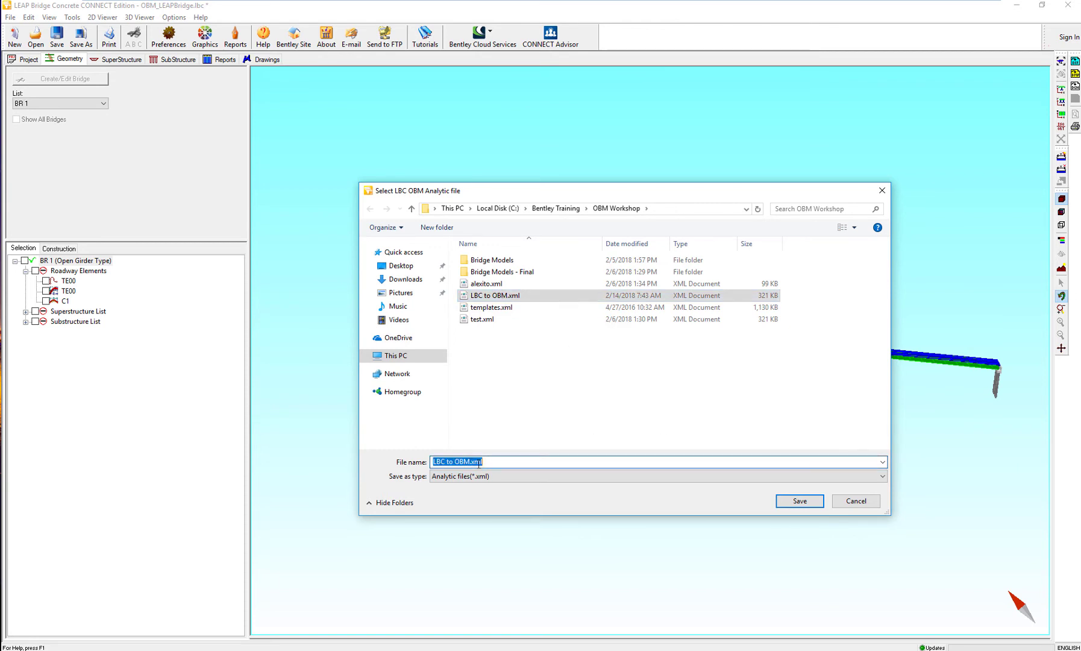
click(471, 463)
text(1)
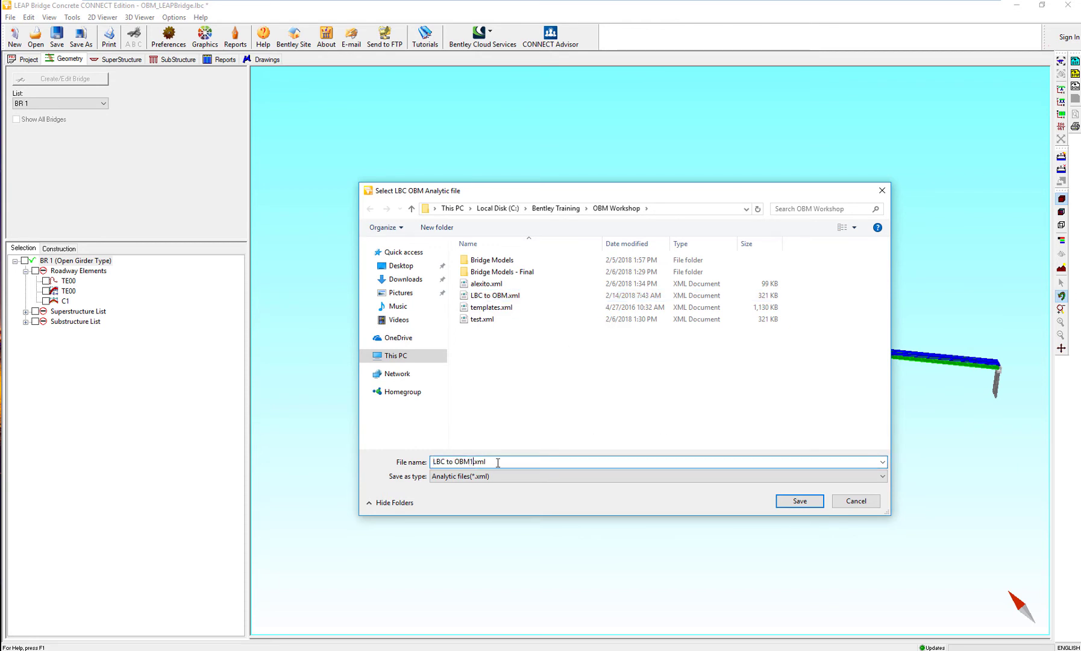
click(799, 502)
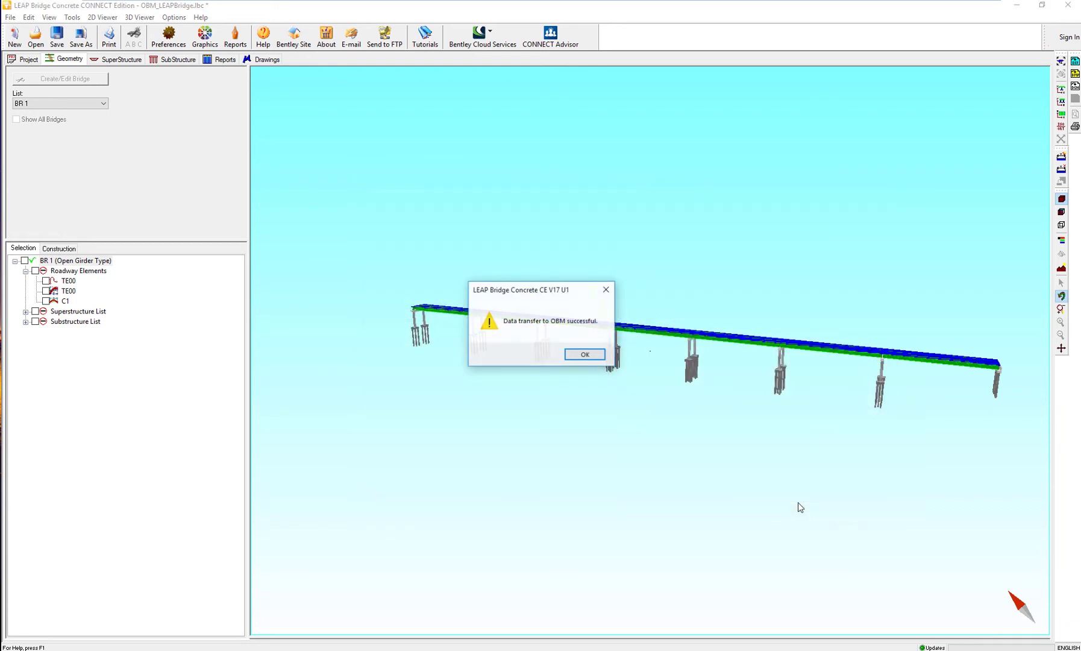
click(572, 355)
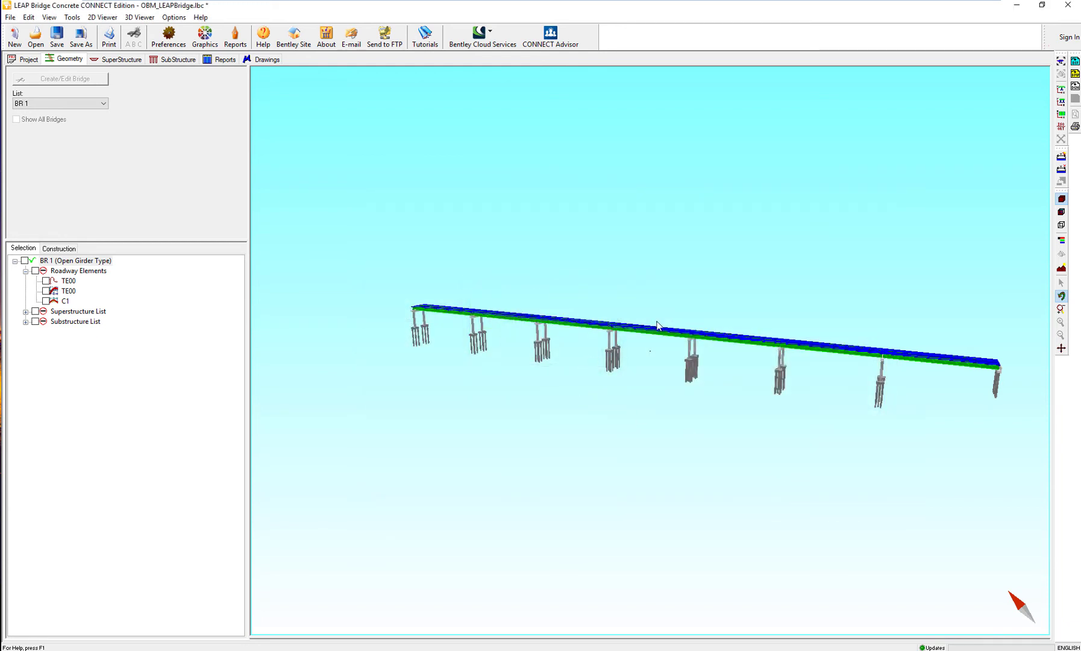
- Close LEAP Bridge Concrete, return to OpenBridge Modeler, and load LBC to OBM1.xml from the OBM Workshop folder as the LEAP update file
click(1068, 5)
click(555, 358)
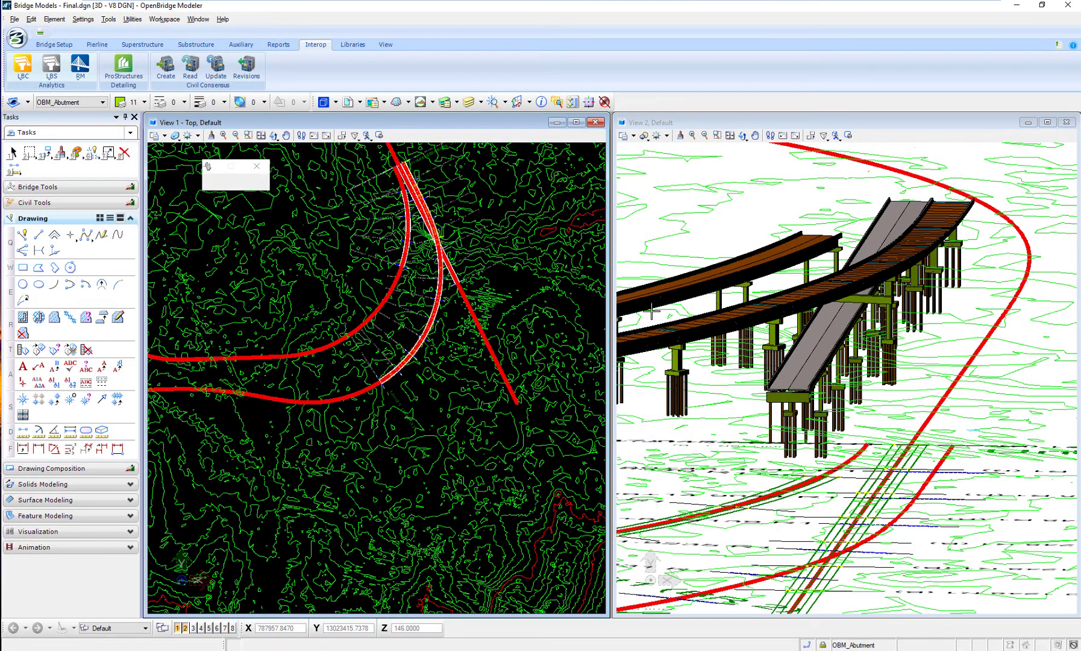
click(21, 78)
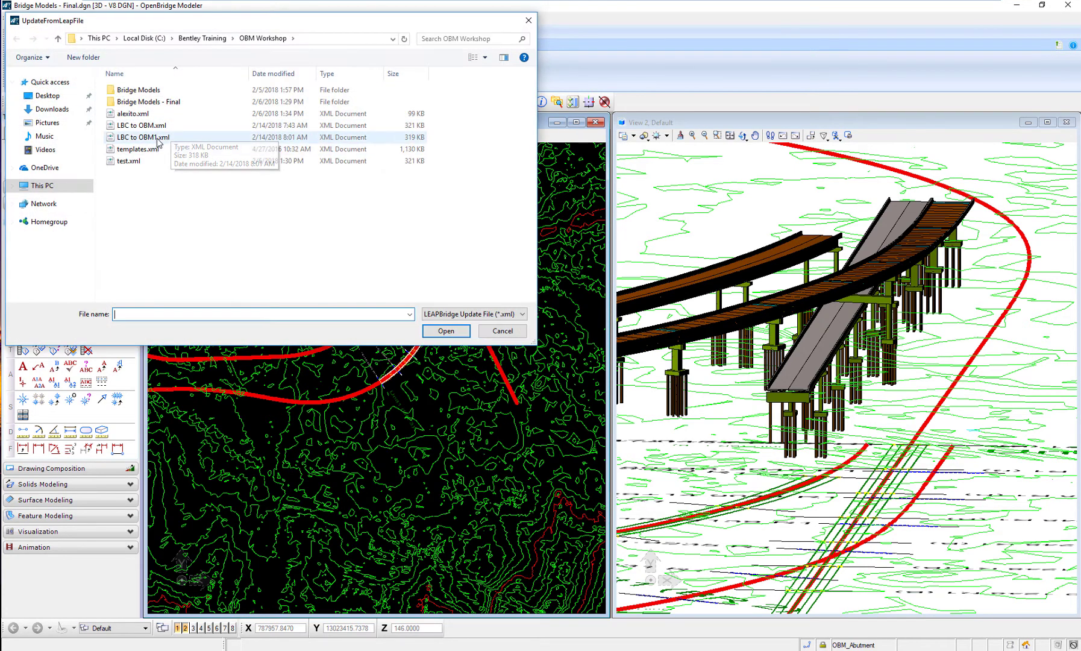
click(142, 137)
click(446, 331)
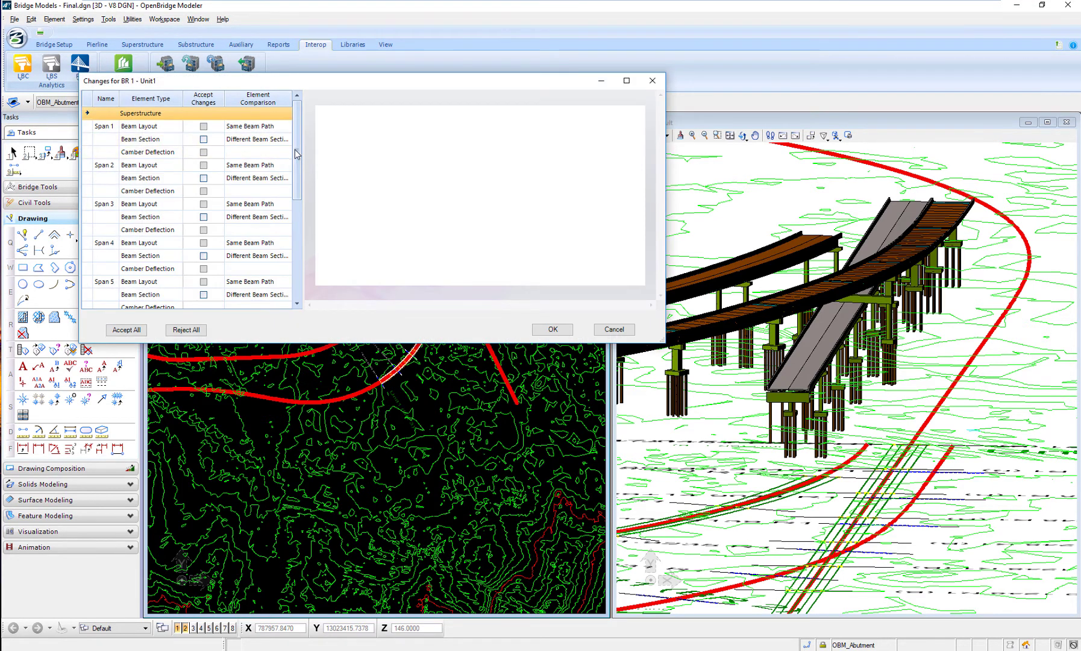
- Review the Span 1 beam section changes for BR 1 - Unit1 and accept all transferred changes
mouse_move(297, 154)
mouse_down()
mouse_move(298, 222)
mouse_move(298, 144)
mouse_up()
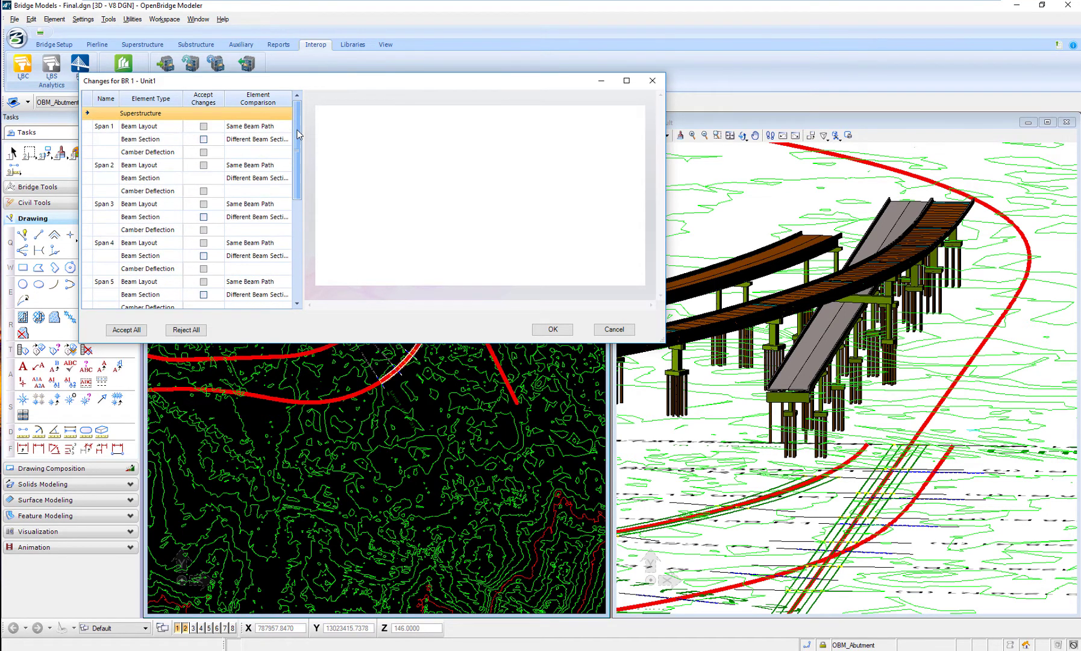
click(205, 140)
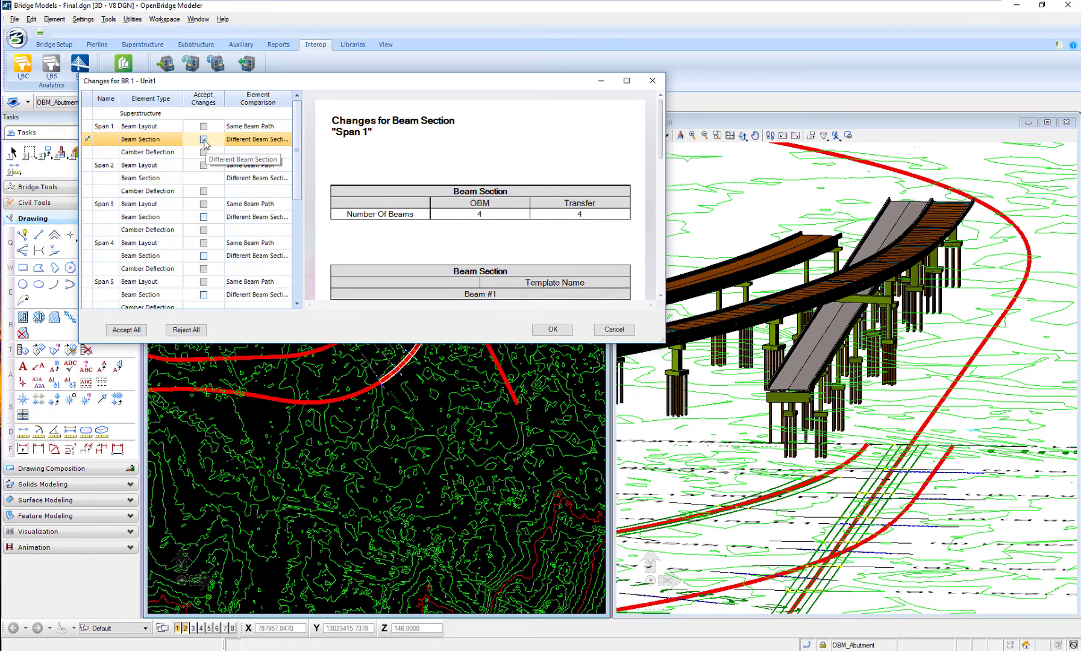
click(204, 140)
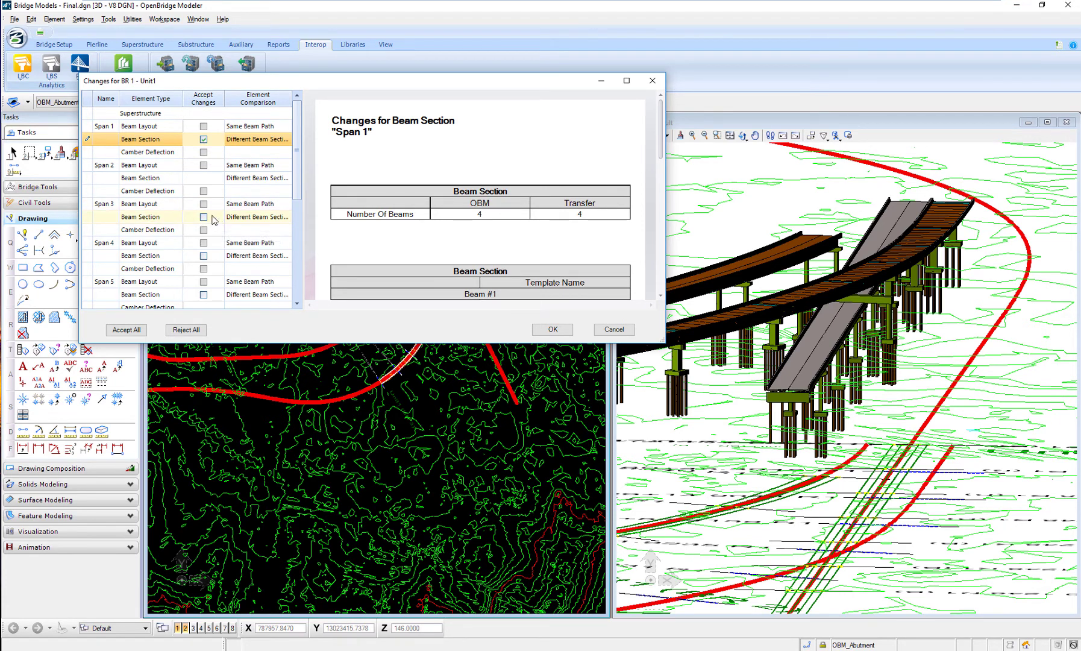
click(128, 331)
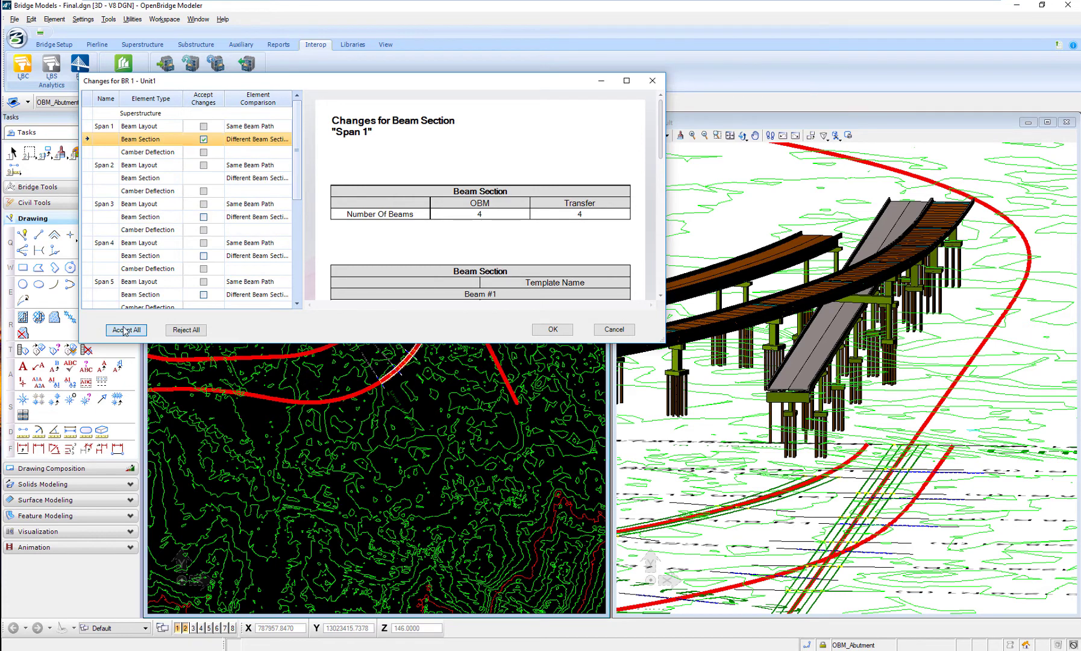
click(553, 330)
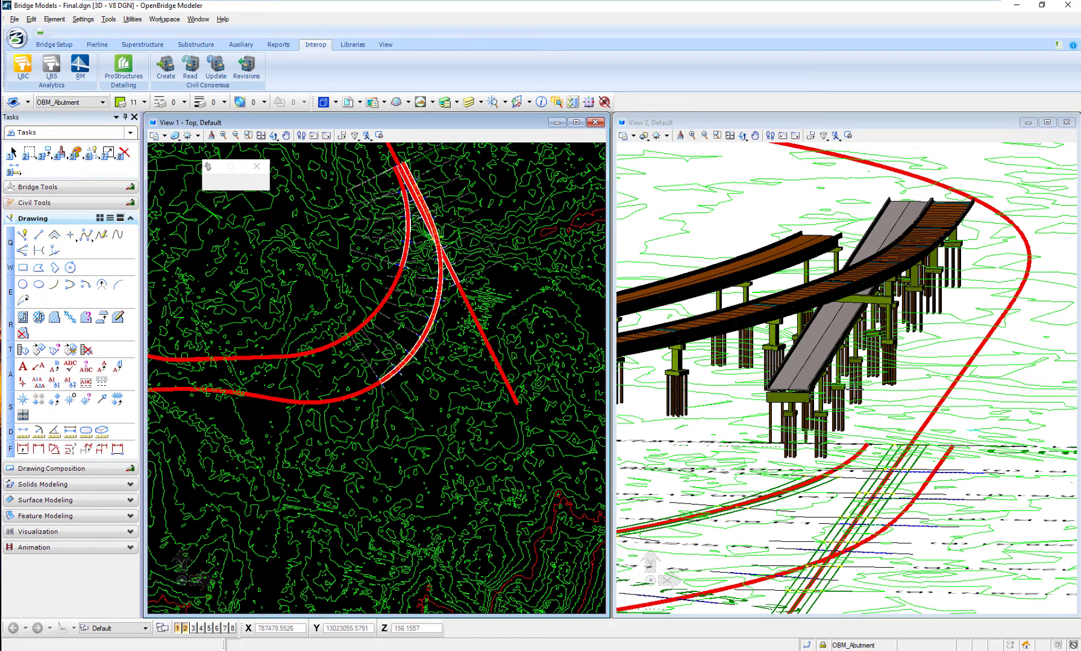
- Examine the unit type and component groups of bridge BR 2 in the Project Explorer's bridge model
mouse_move(845, 385)
click(743, 135)
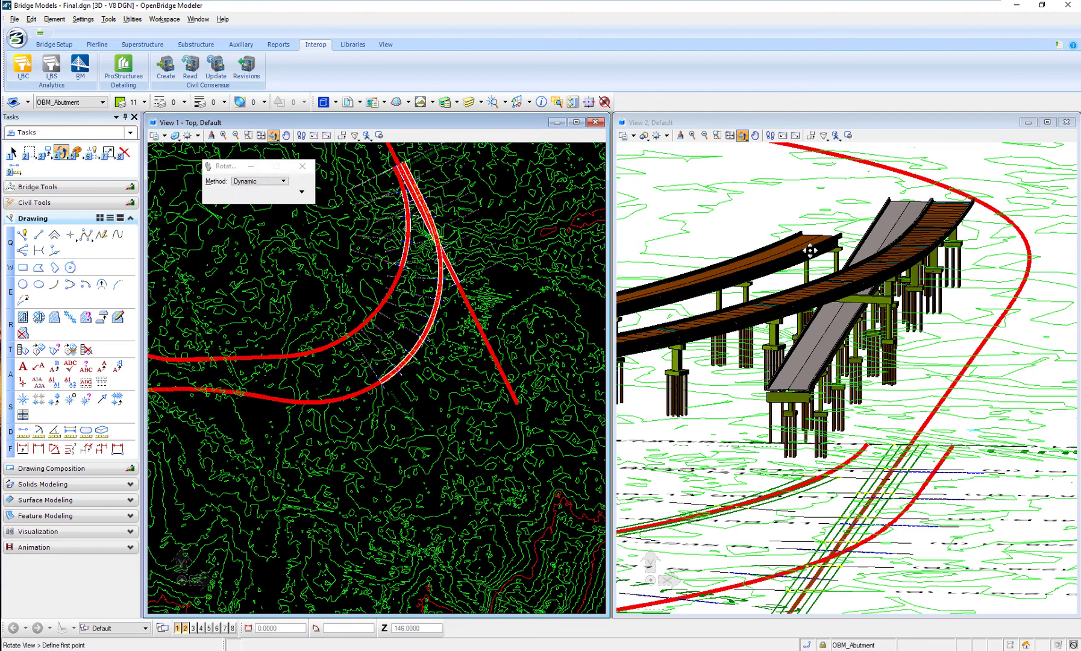
mouse_move(870, 357)
mouse_down()
mouse_move(848, 321)
mouse_move(840, 326)
mouse_move(857, 365)
mouse_up()
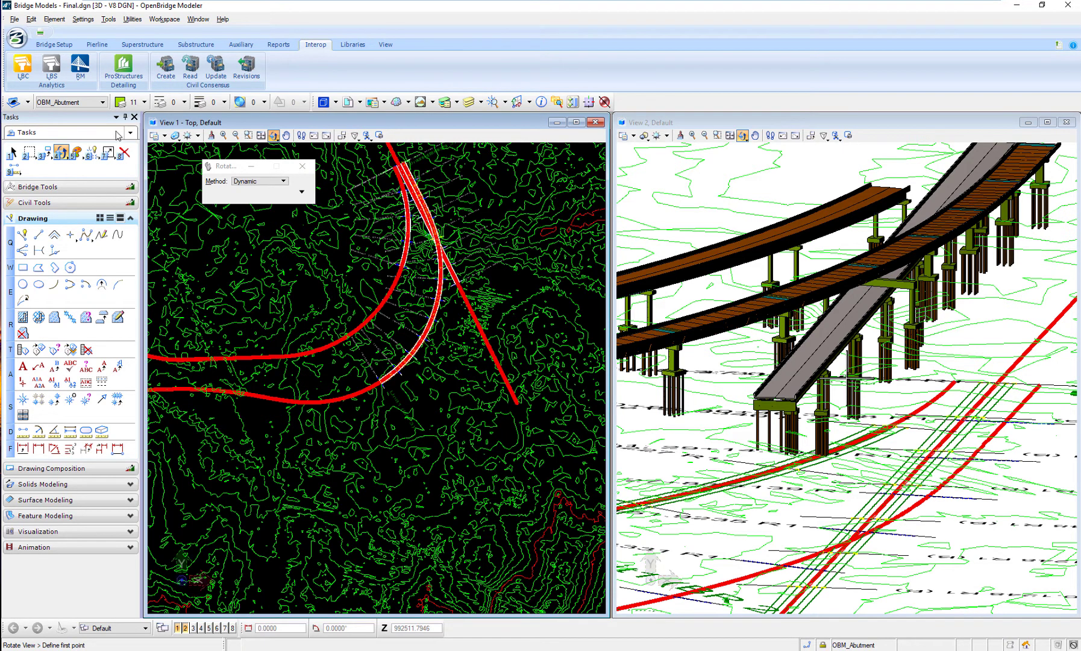
click(22, 70)
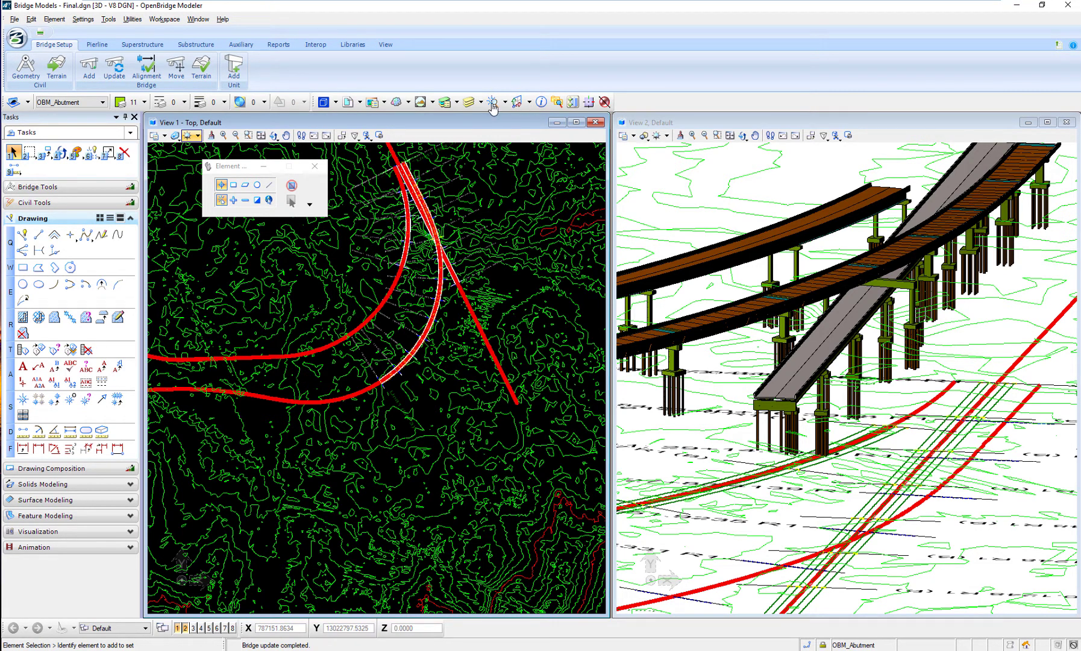
click(555, 102)
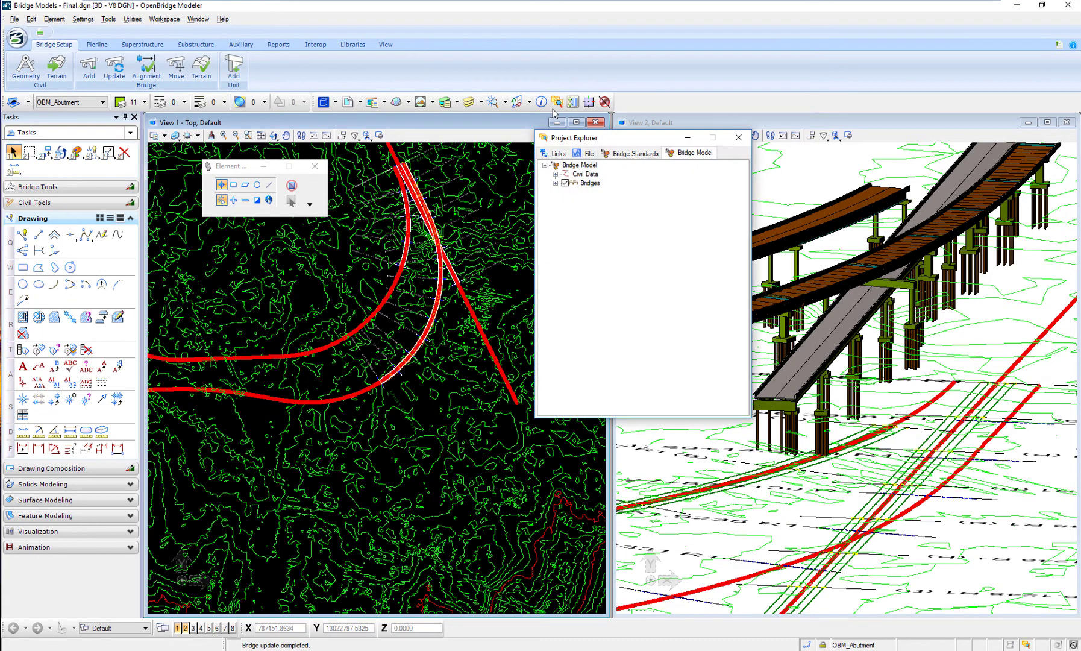
click(556, 183)
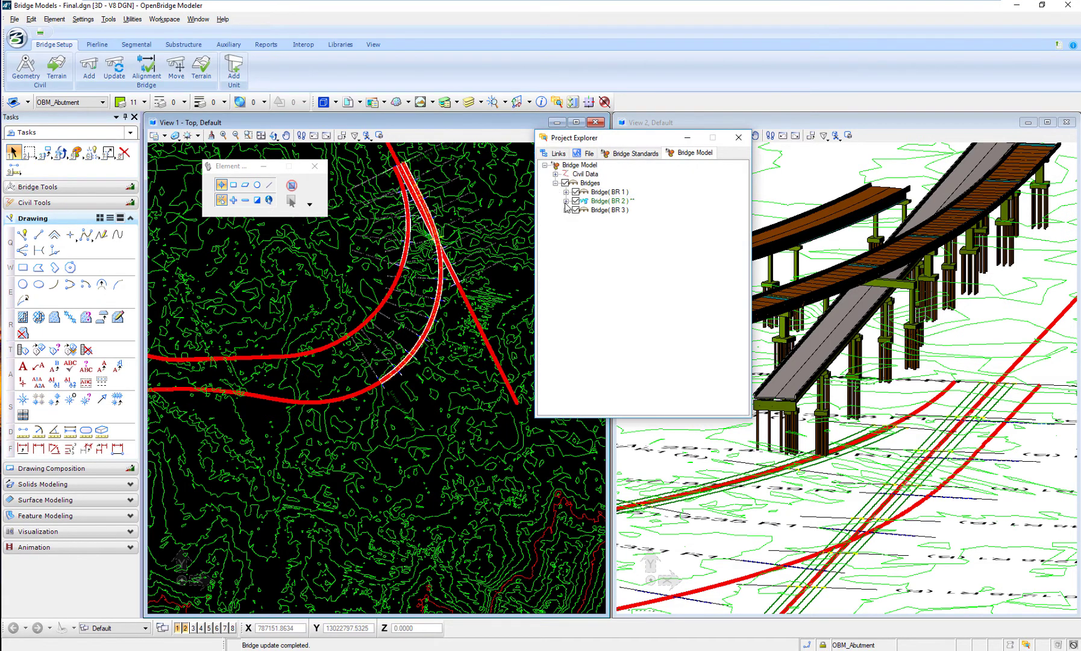
click(566, 201)
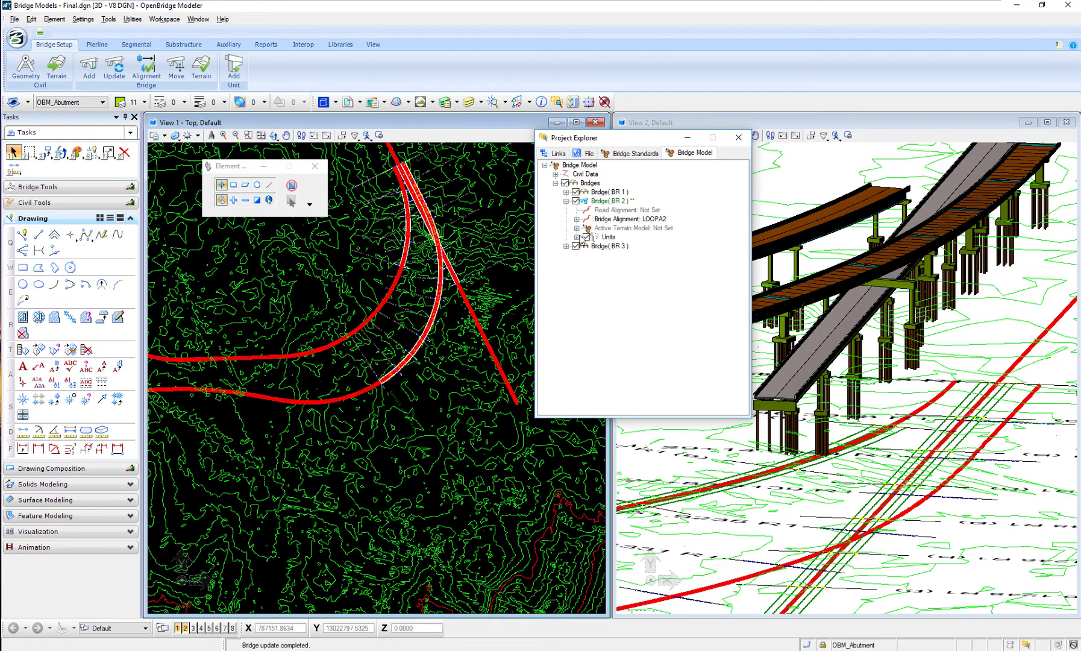
click(577, 238)
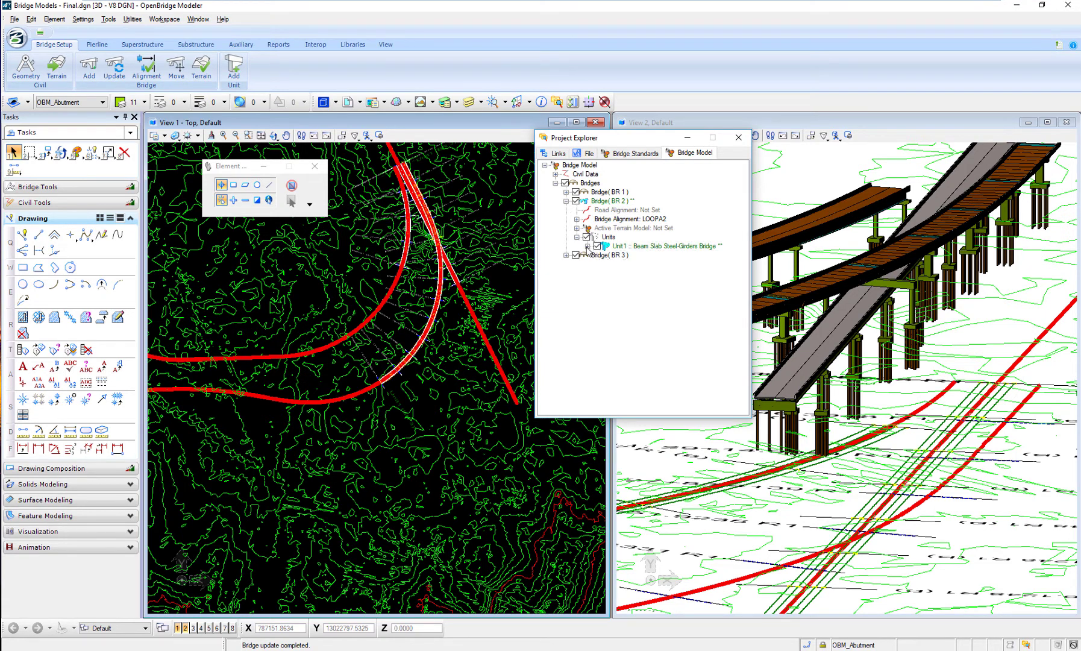
click(588, 246)
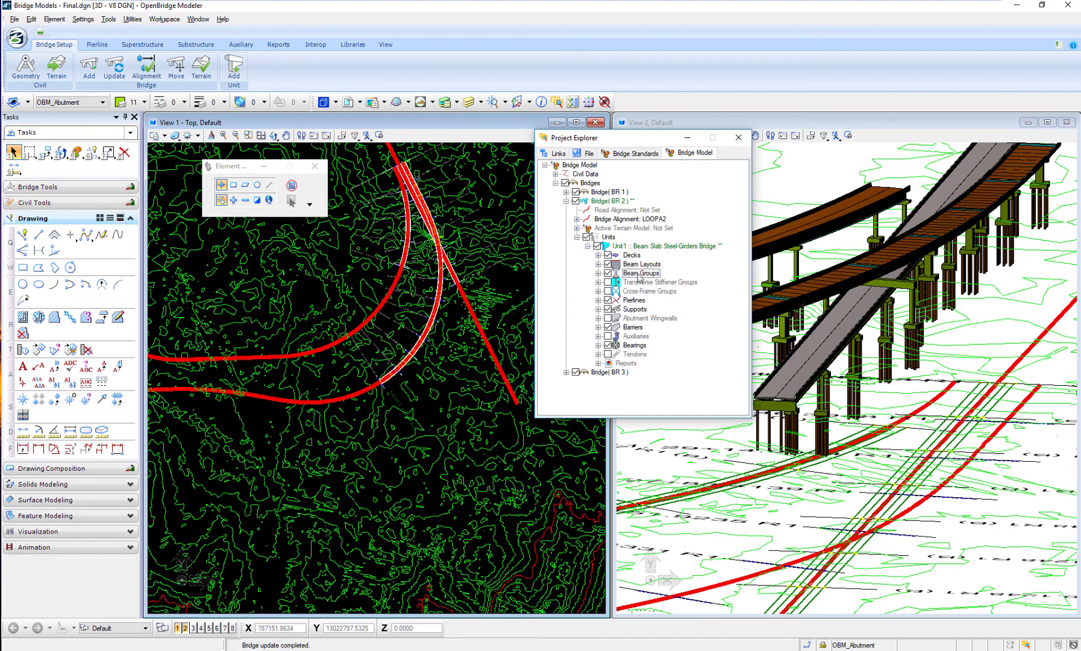
click(739, 138)
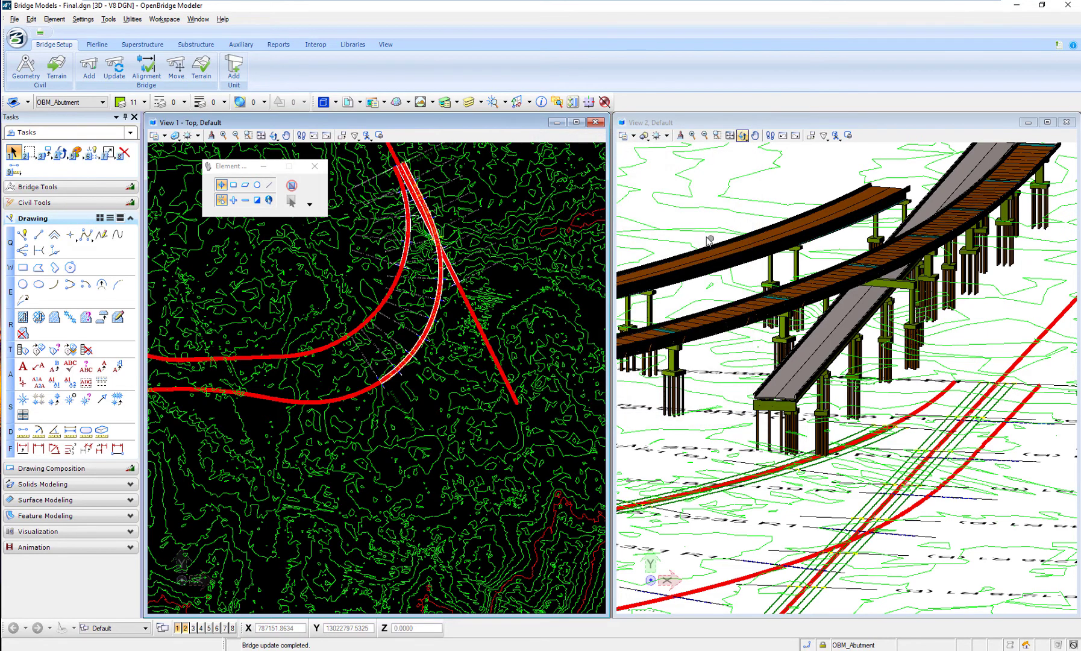
- Examine the girders, deck and abutment at the near end of the curved ramp bridge up close in View 2
click(742, 135)
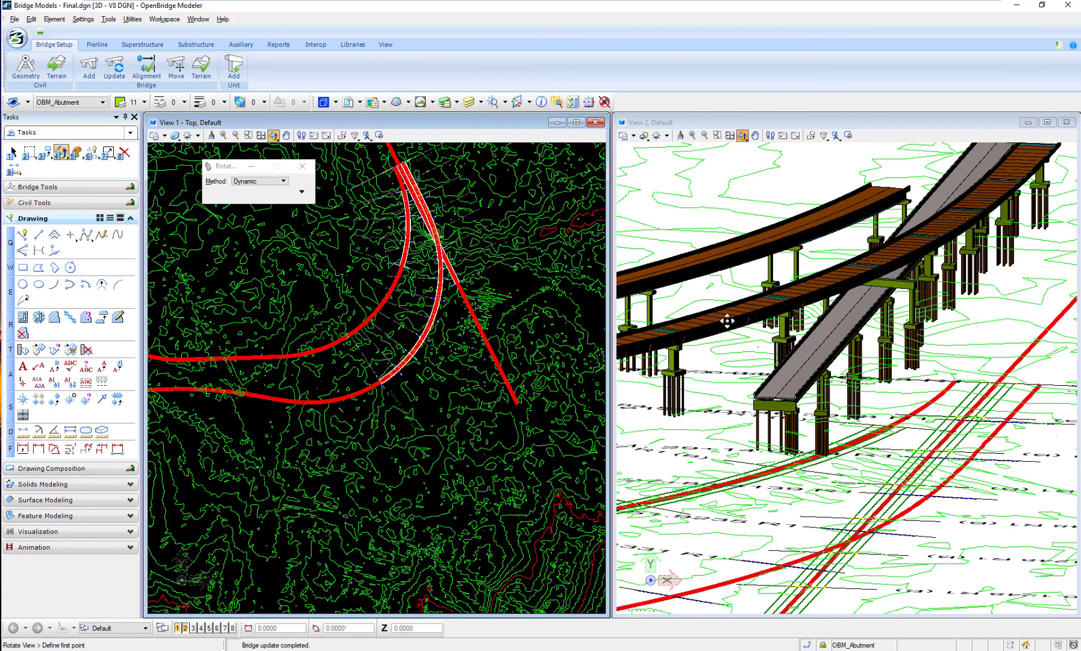
drag(728, 321, 875, 416)
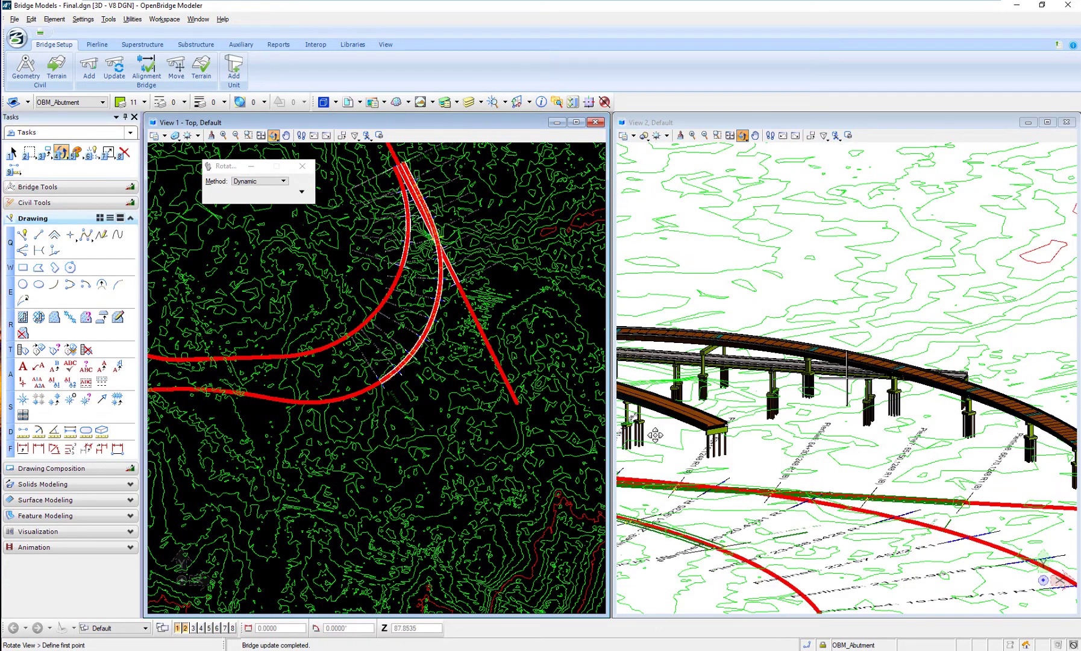
click(718, 135)
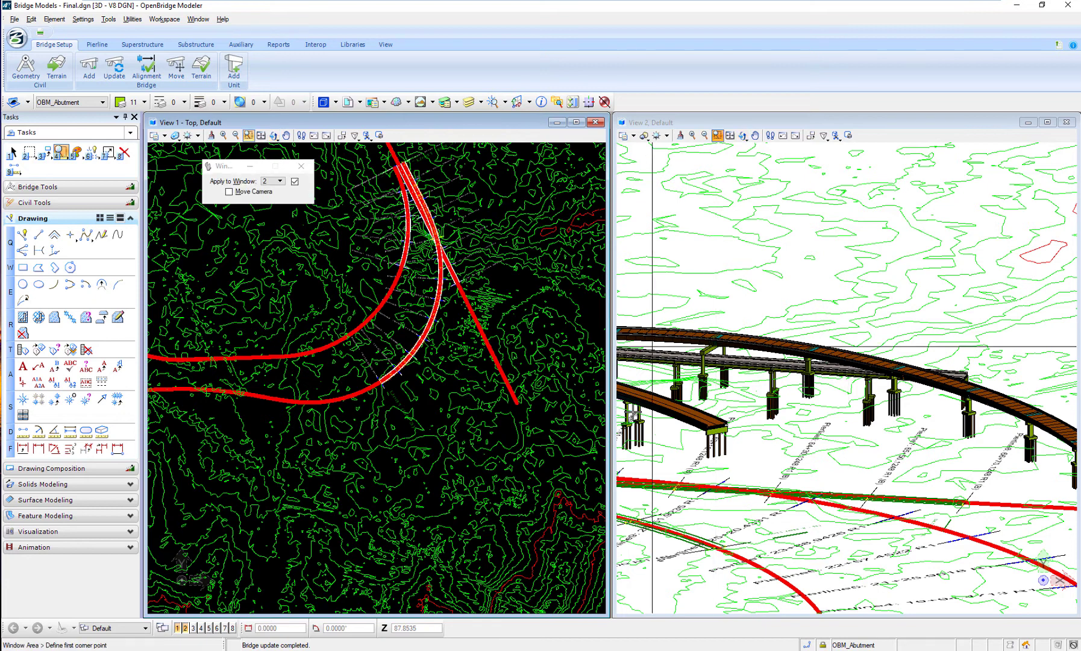
click(652, 365)
click(776, 484)
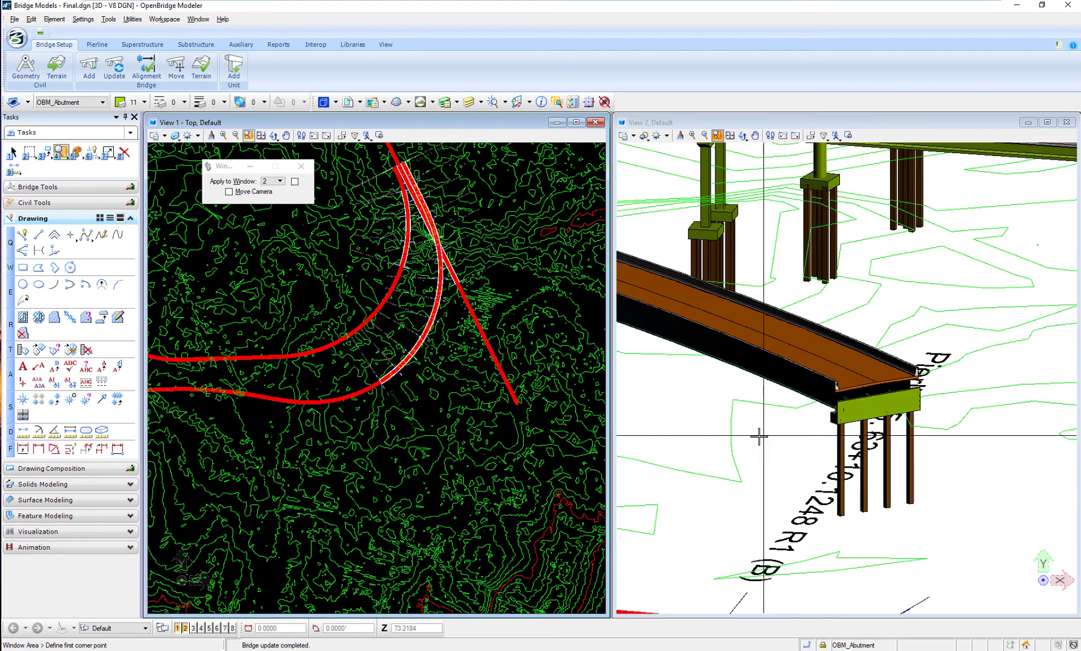
click(759, 435)
click(871, 392)
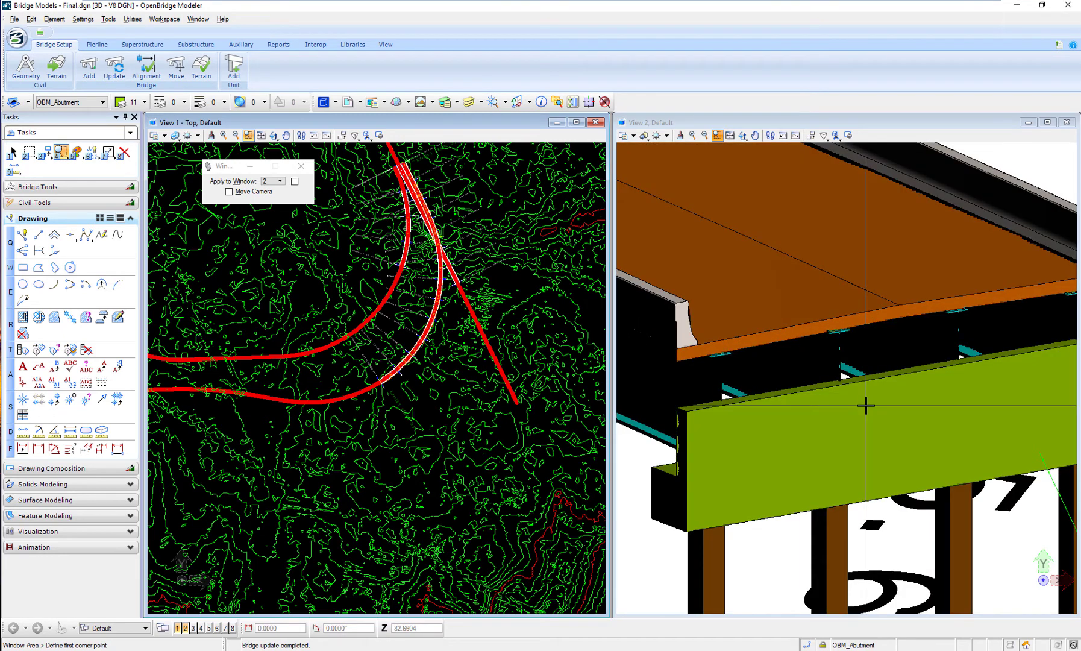
click(744, 135)
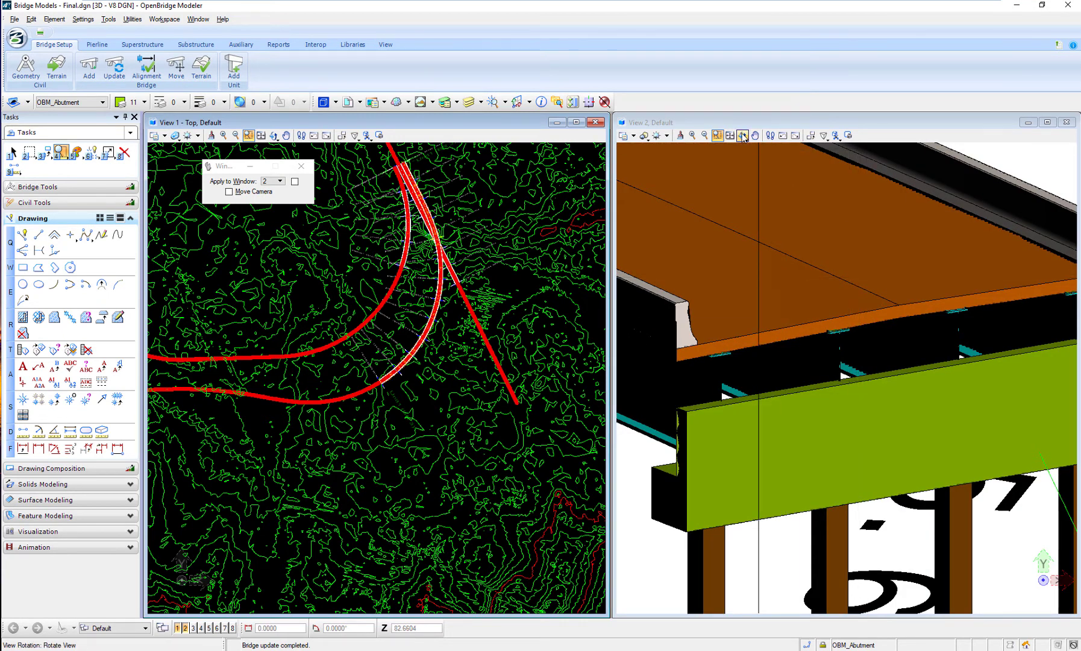
click(718, 136)
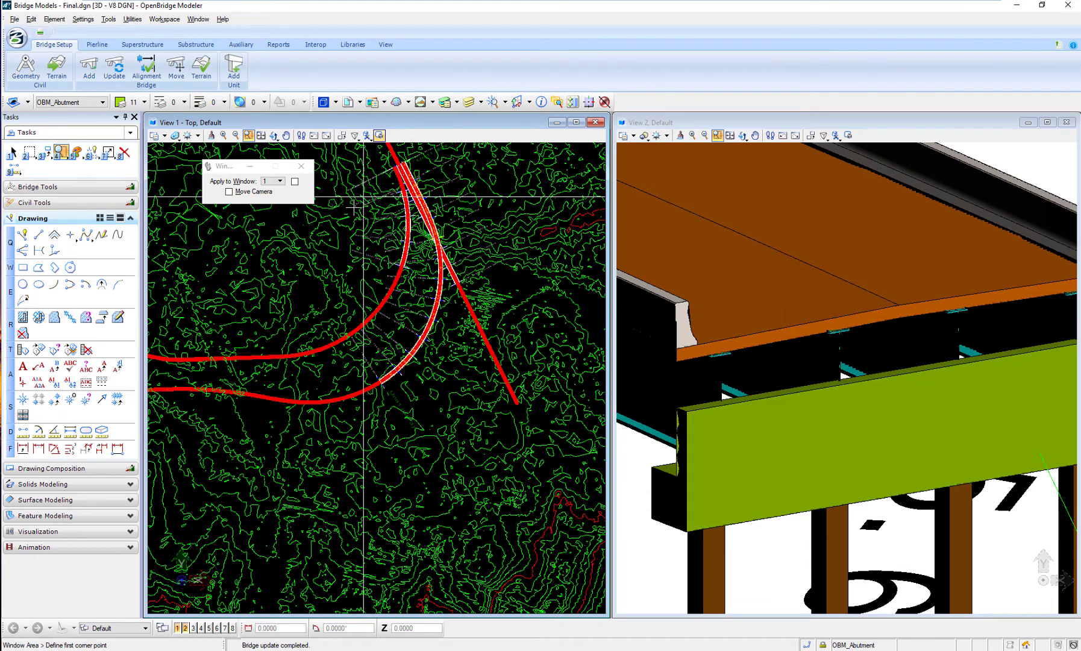
- Send steel girder bridge BR 2 to LEAP Bridge Steel without a model transfer report
click(317, 45)
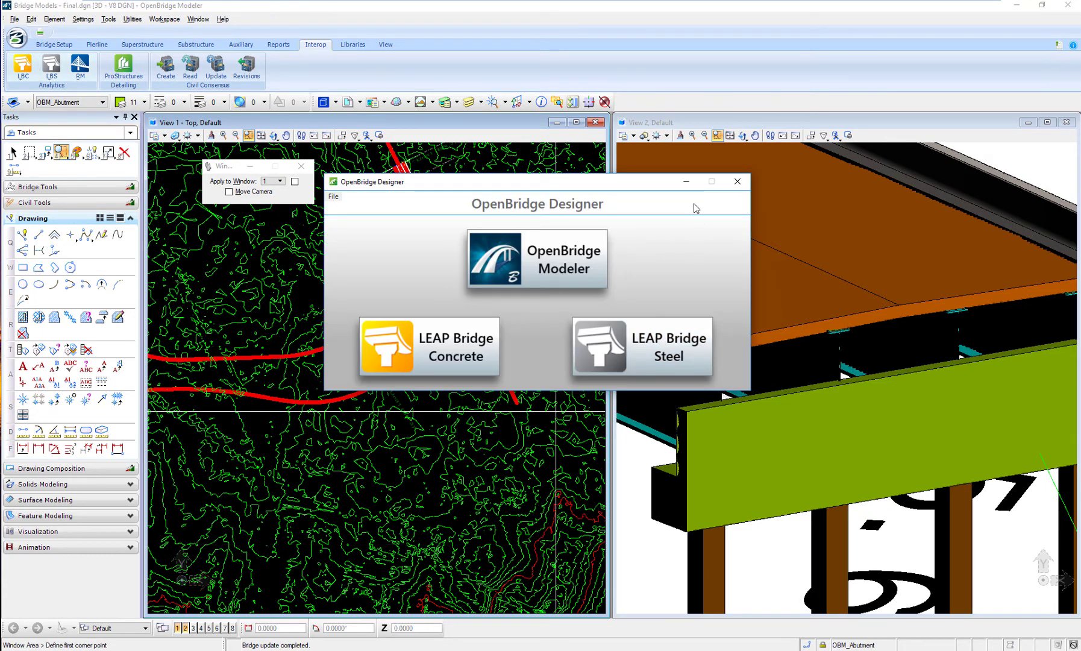
click(687, 181)
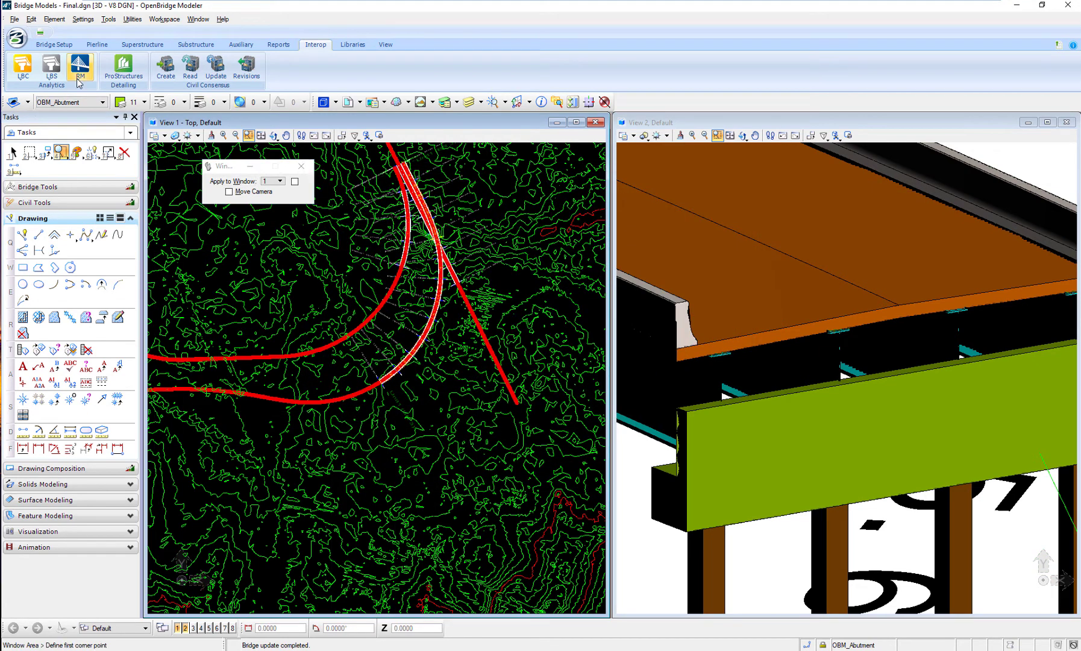
click(52, 72)
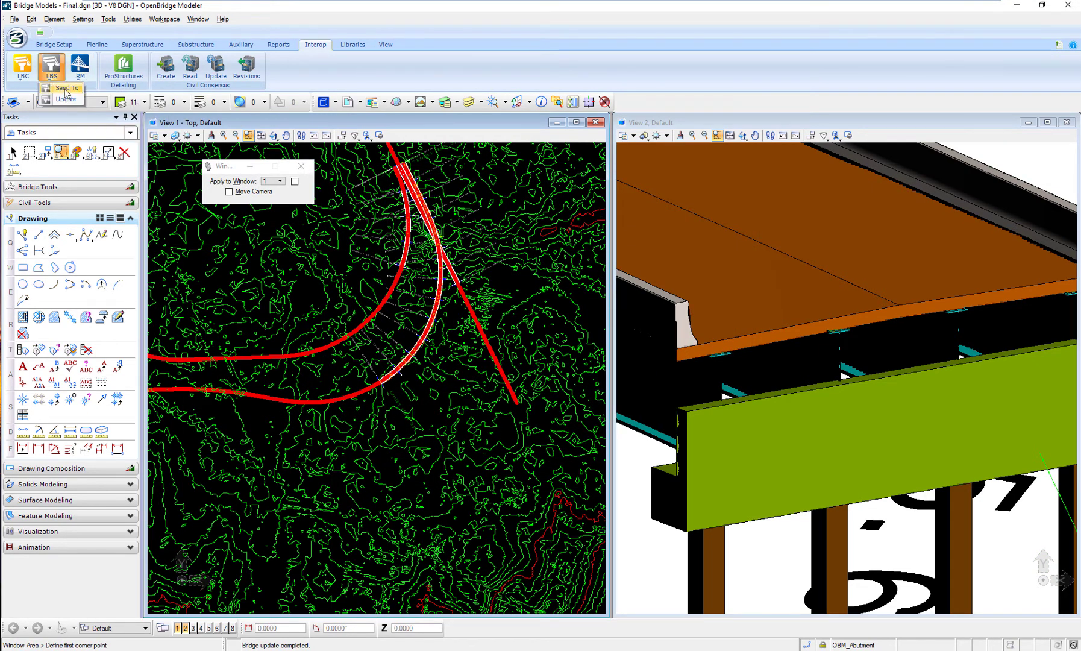
click(64, 98)
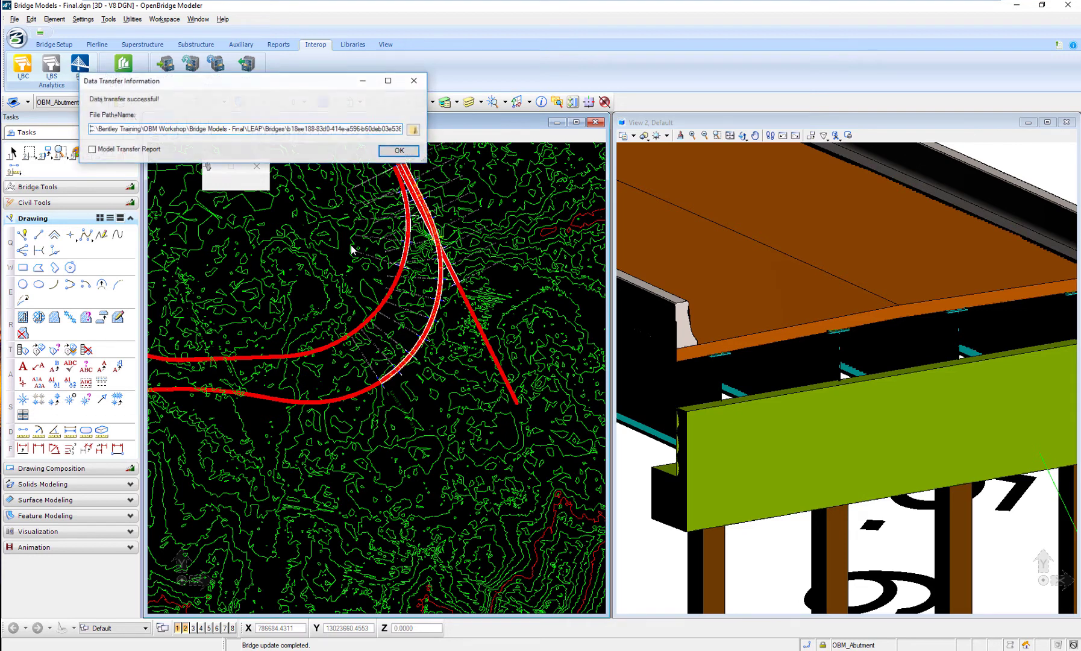
click(400, 151)
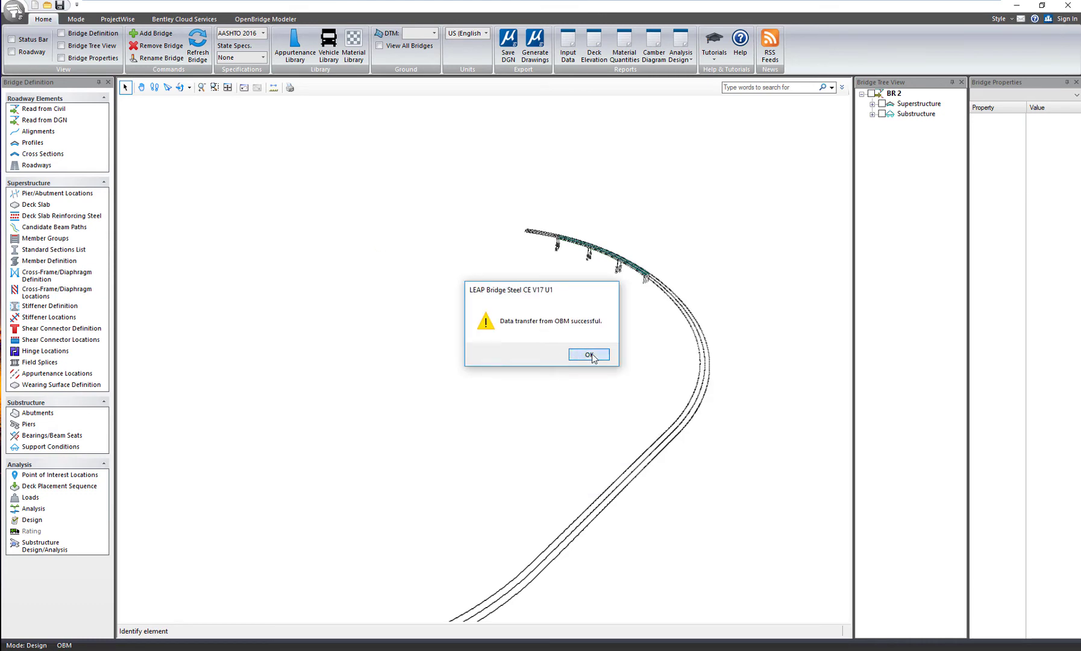
click(574, 355)
- Review the web and top flange definitions of Member 01 in Group 01 without making changes
click(63, 261)
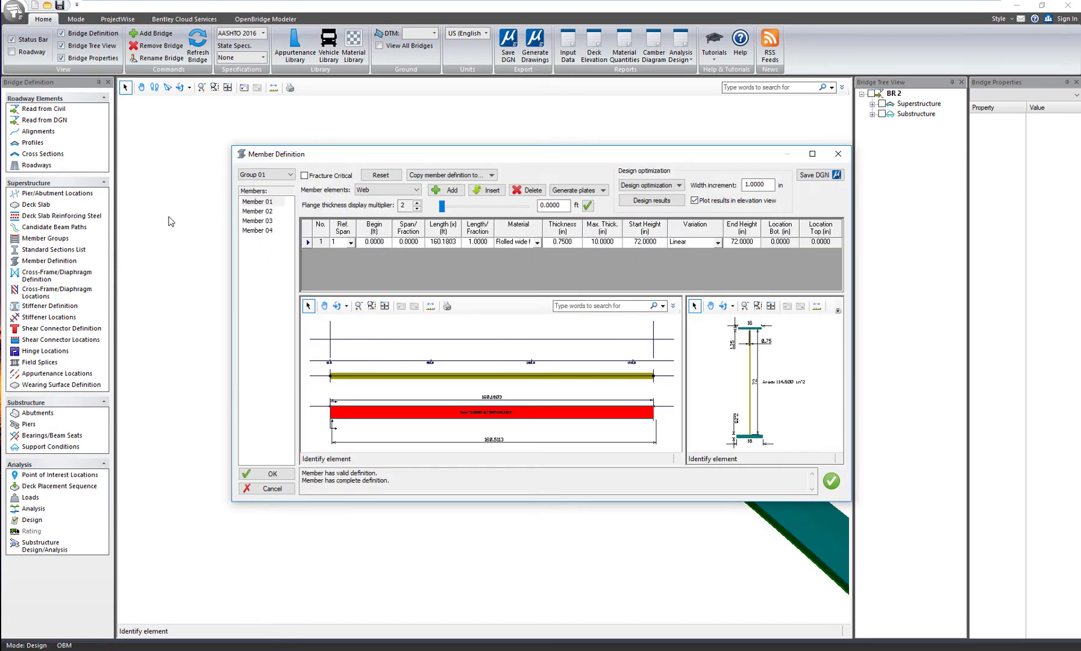
click(380, 191)
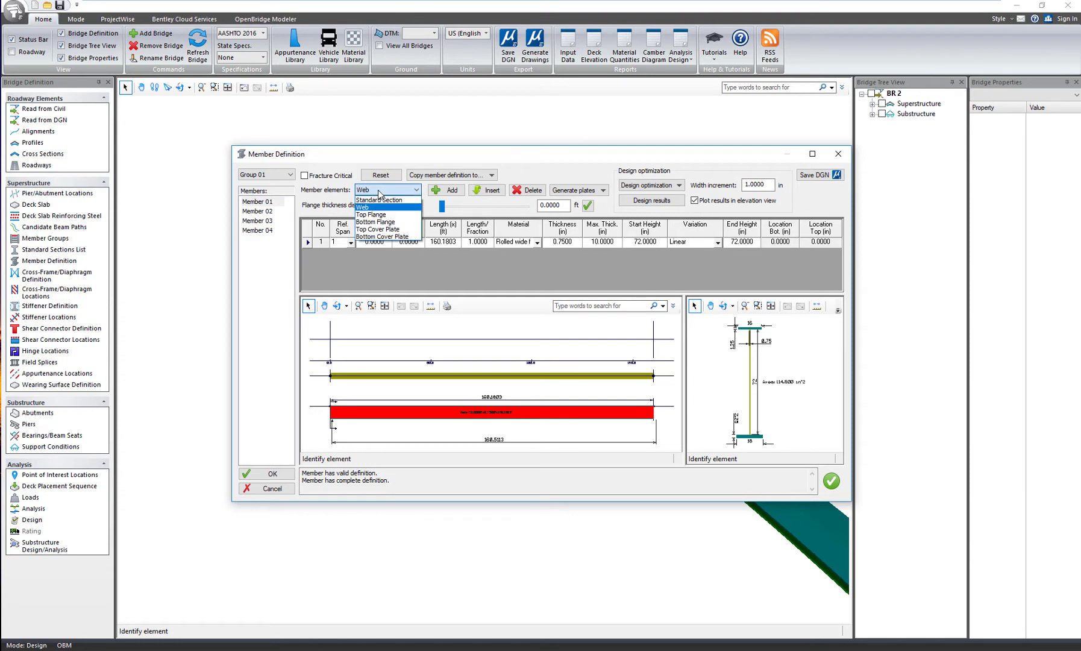
click(371, 215)
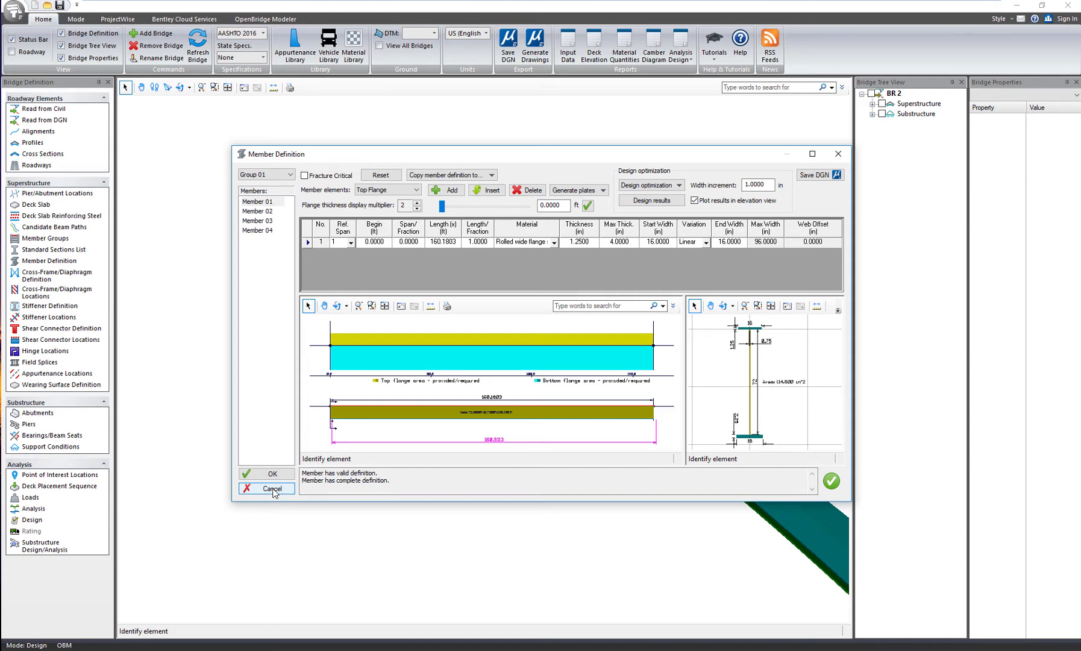
click(273, 489)
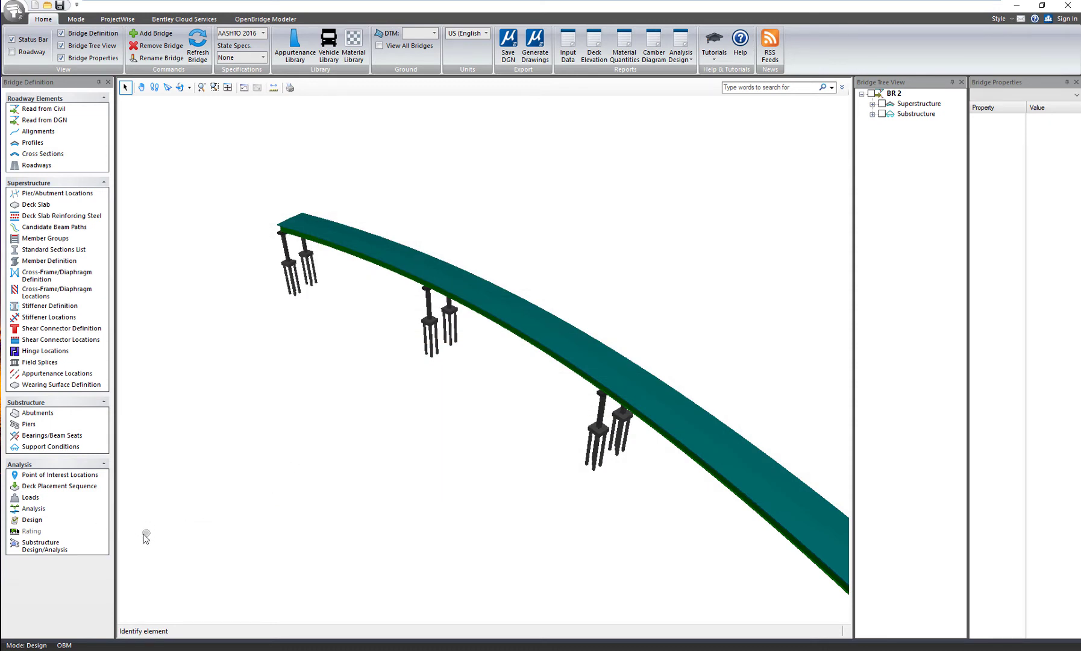
- Run the design check on bridge BR 2
click(32, 521)
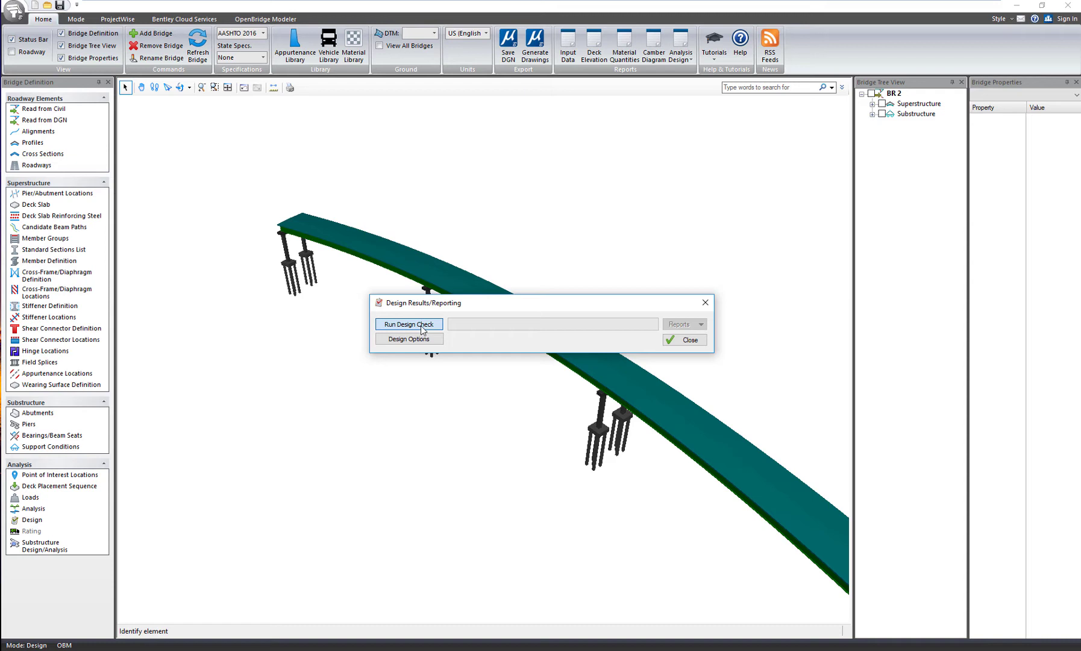
click(421, 325)
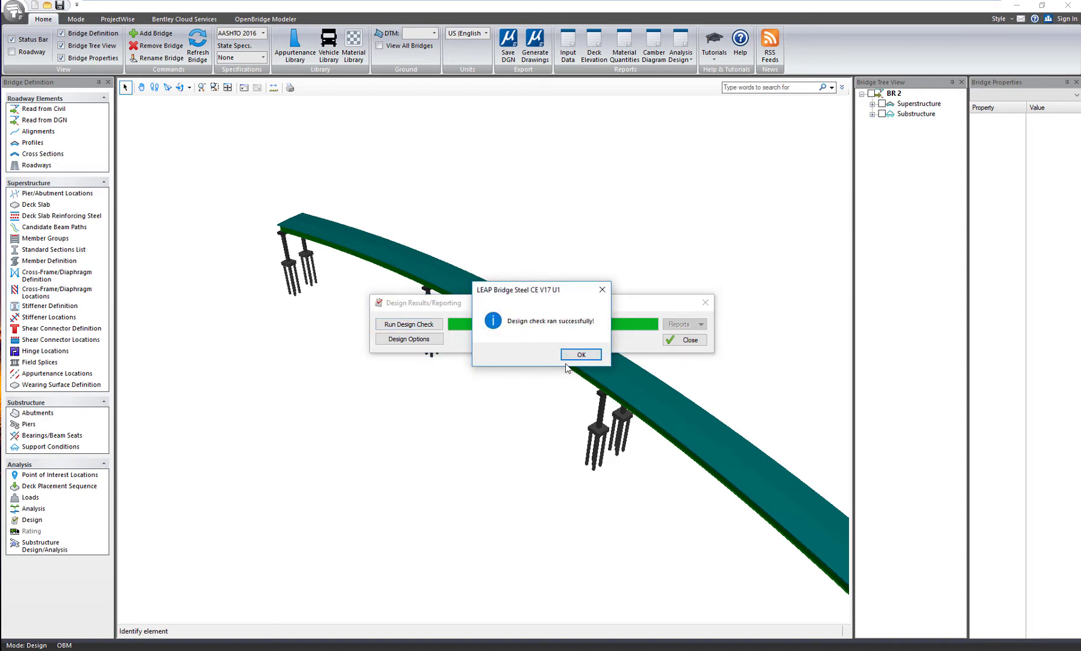
- Generate a Design Check report for all groups and members containing Section Properties and Section Limits
click(579, 355)
click(701, 325)
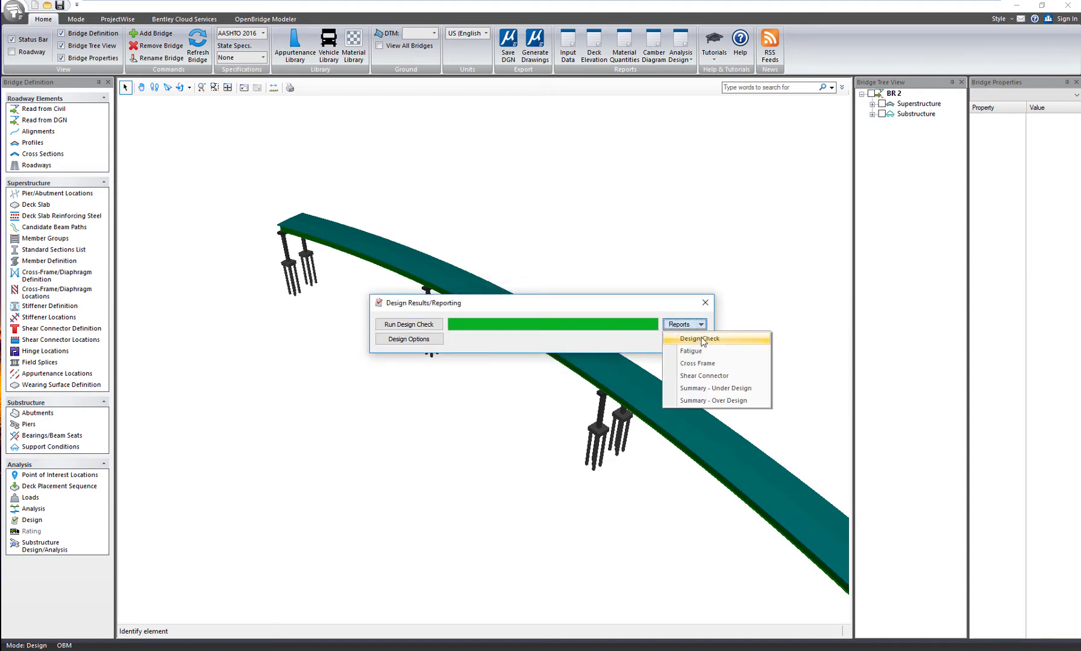
click(702, 339)
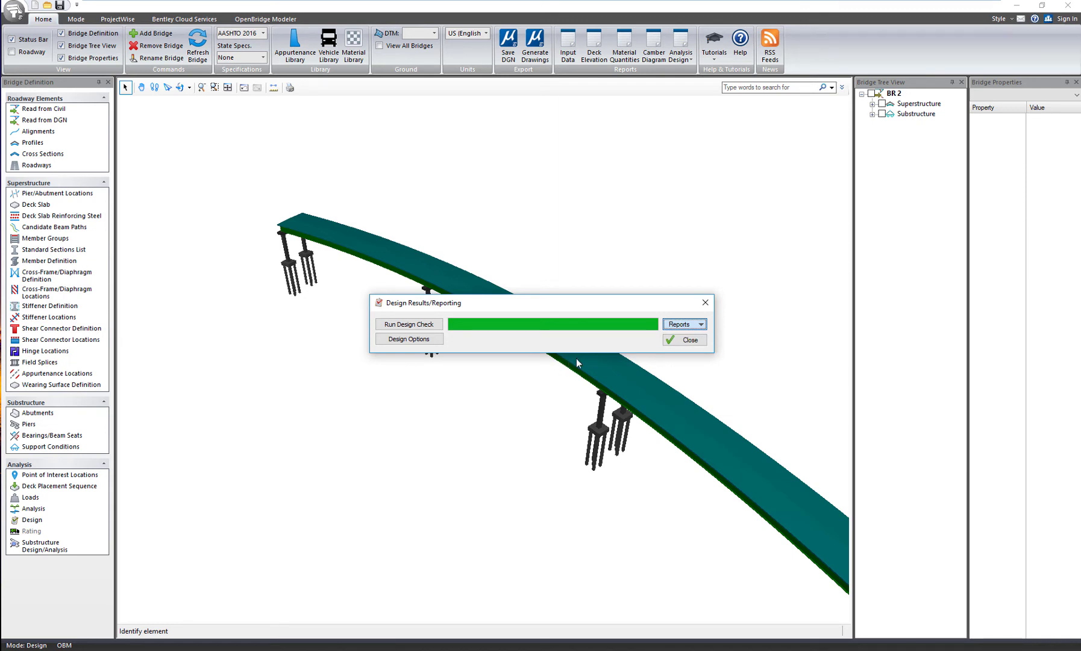
click(193, 237)
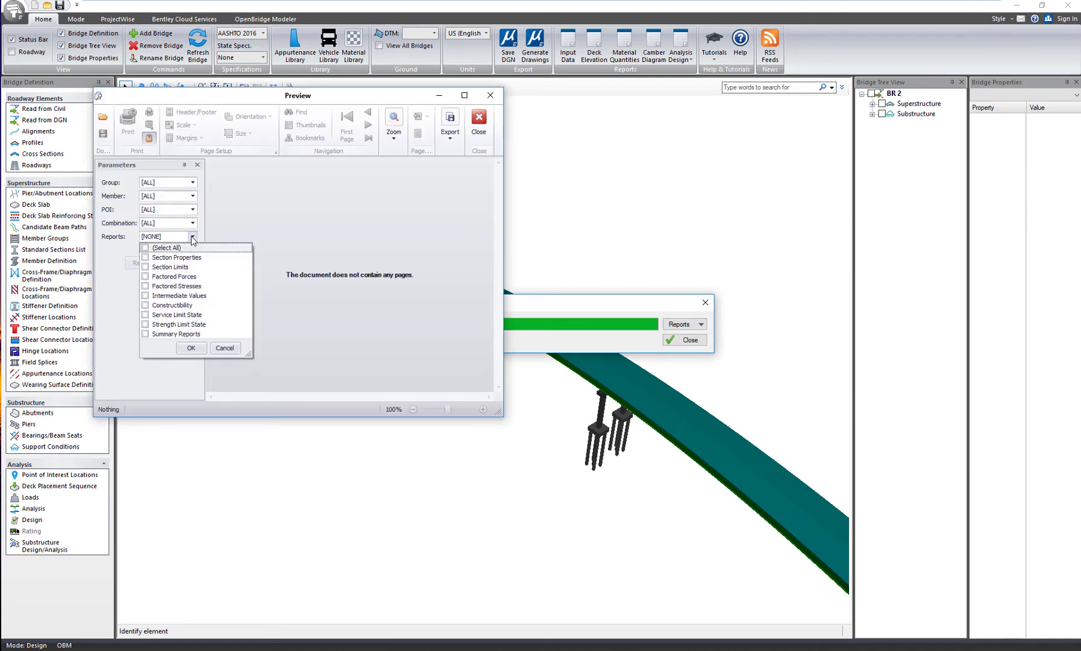
click(146, 257)
click(146, 267)
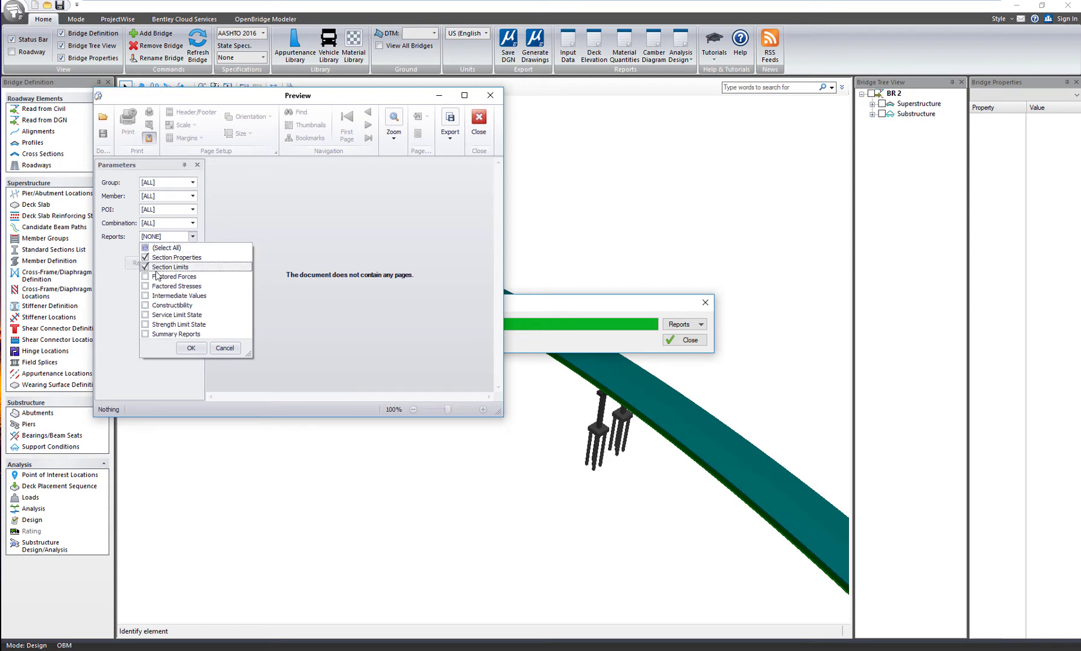
click(191, 348)
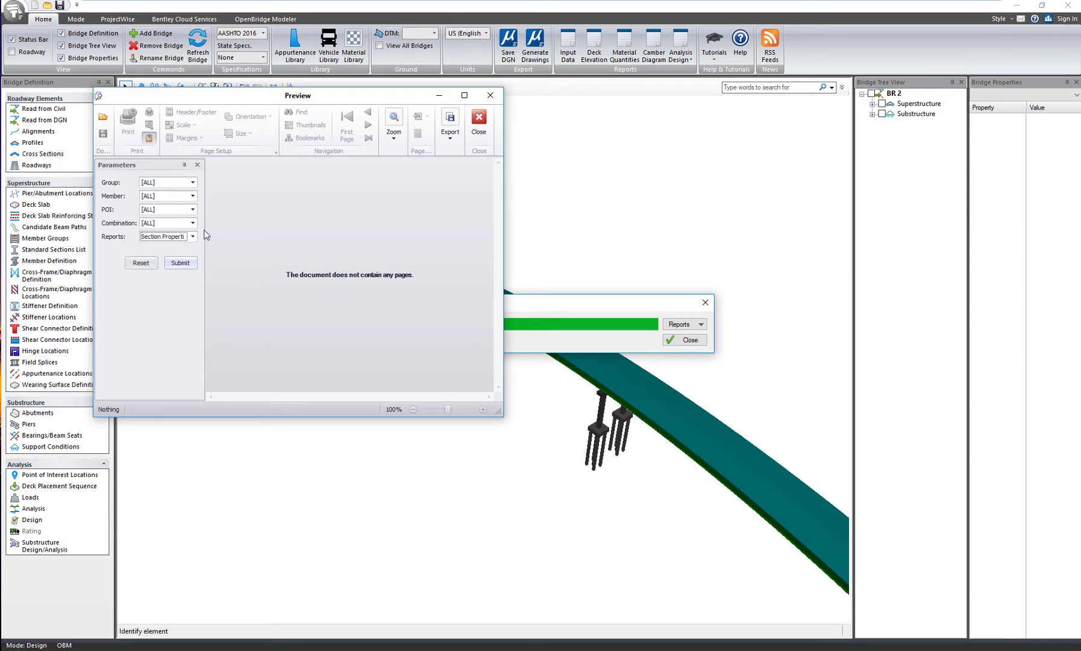
click(182, 263)
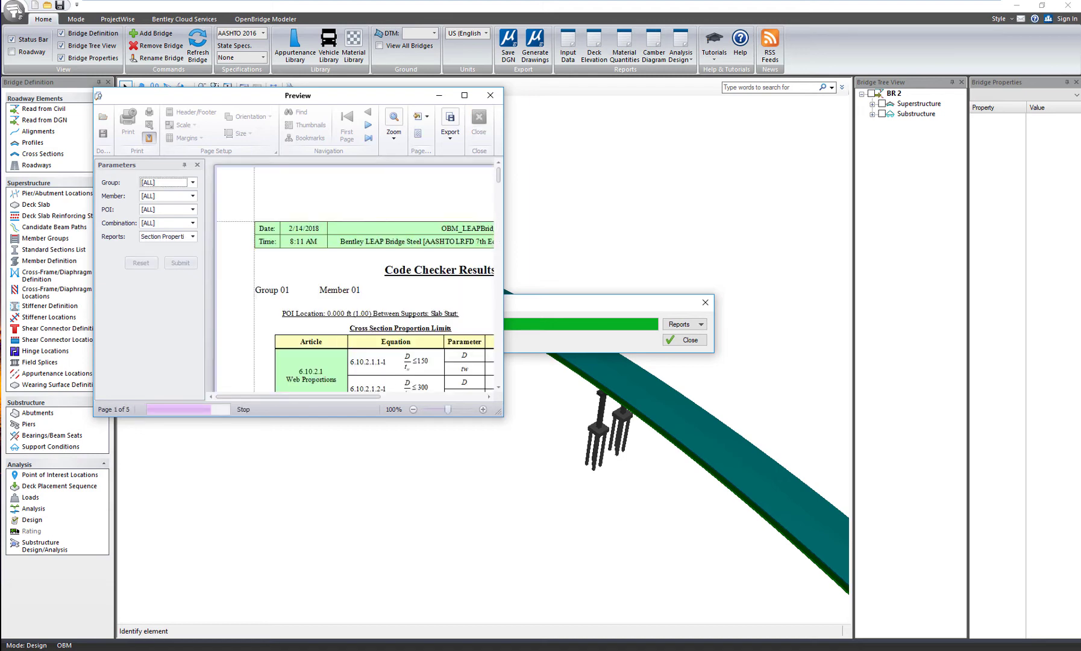
- Review the section proportion limits and section properties in the enlarged report preview, closing the report and design results when finished
drag(498, 412, 787, 529)
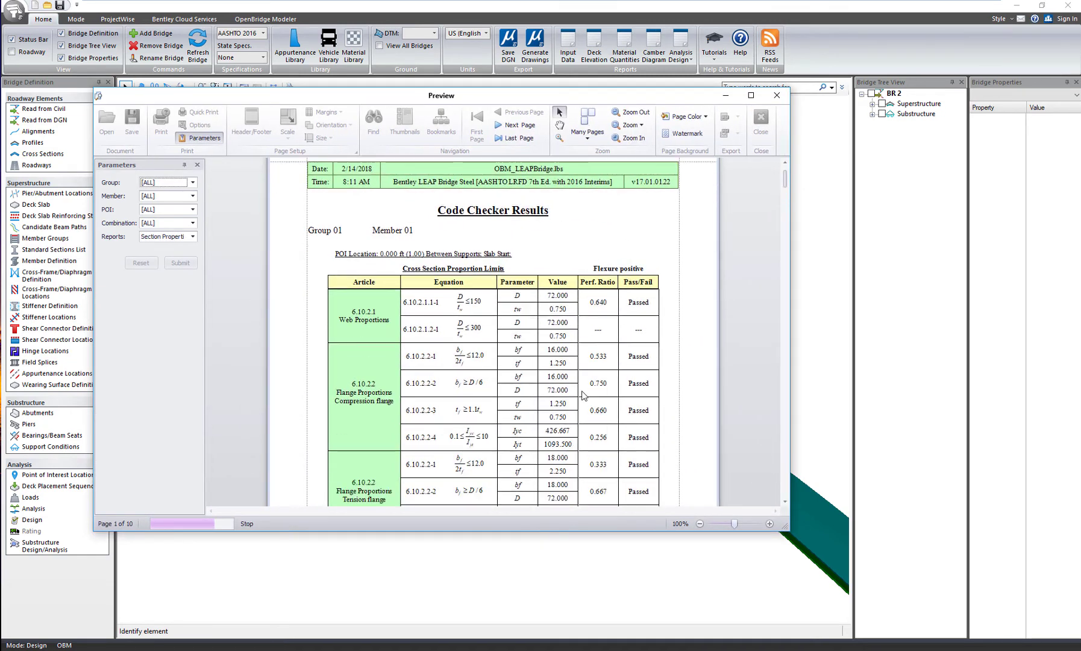
scroll(583, 396, down, 8)
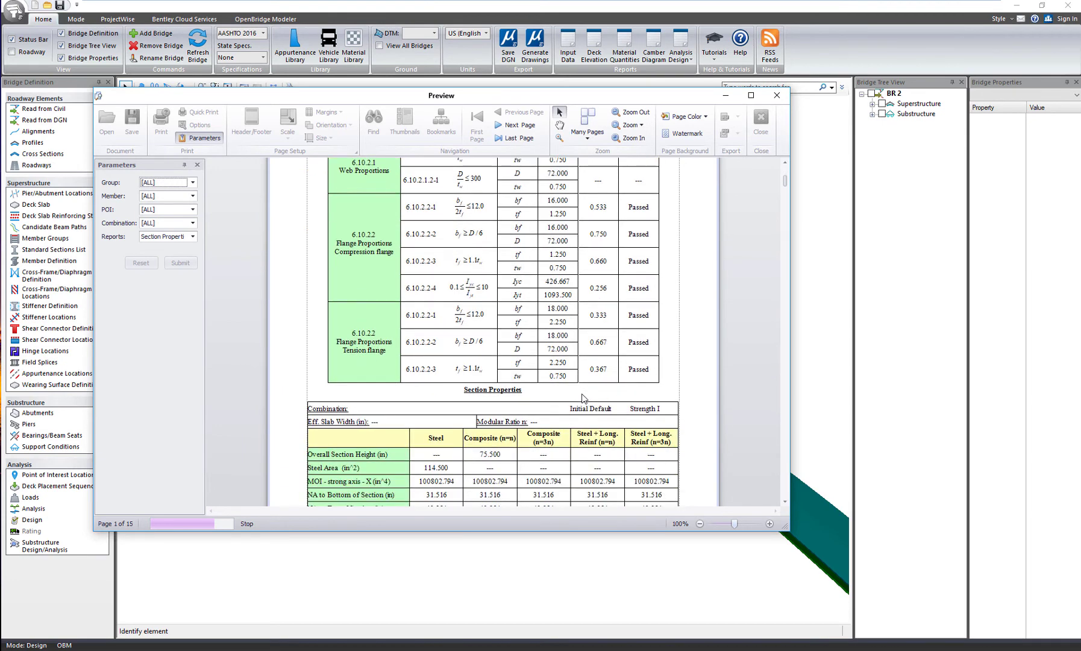
scroll(582, 396, down, 10)
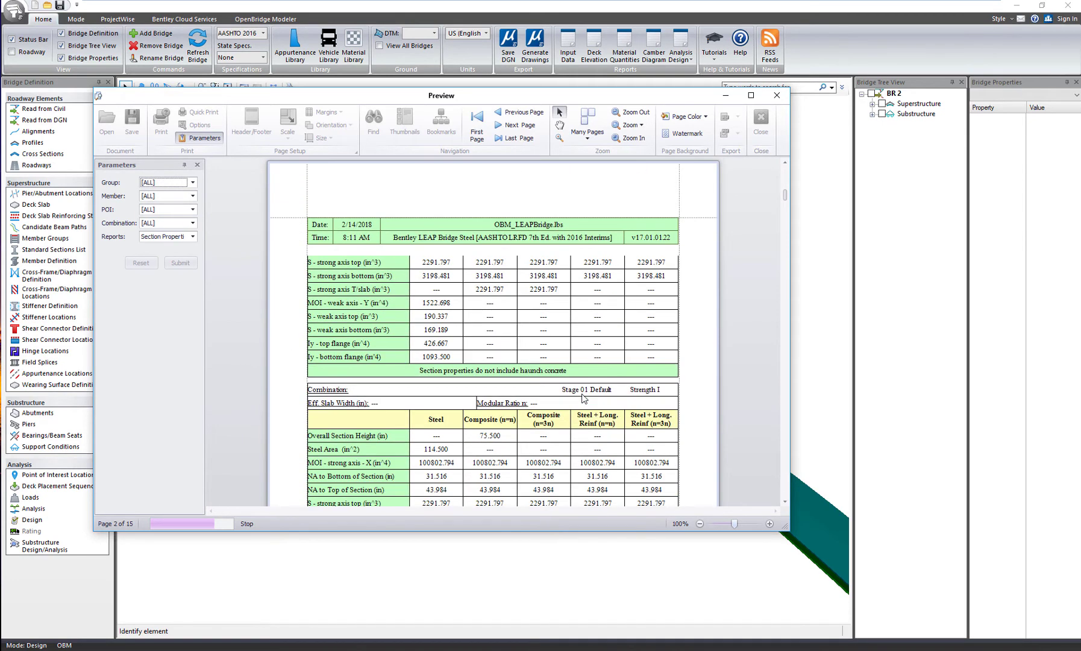
drag(787, 187, 787, 222)
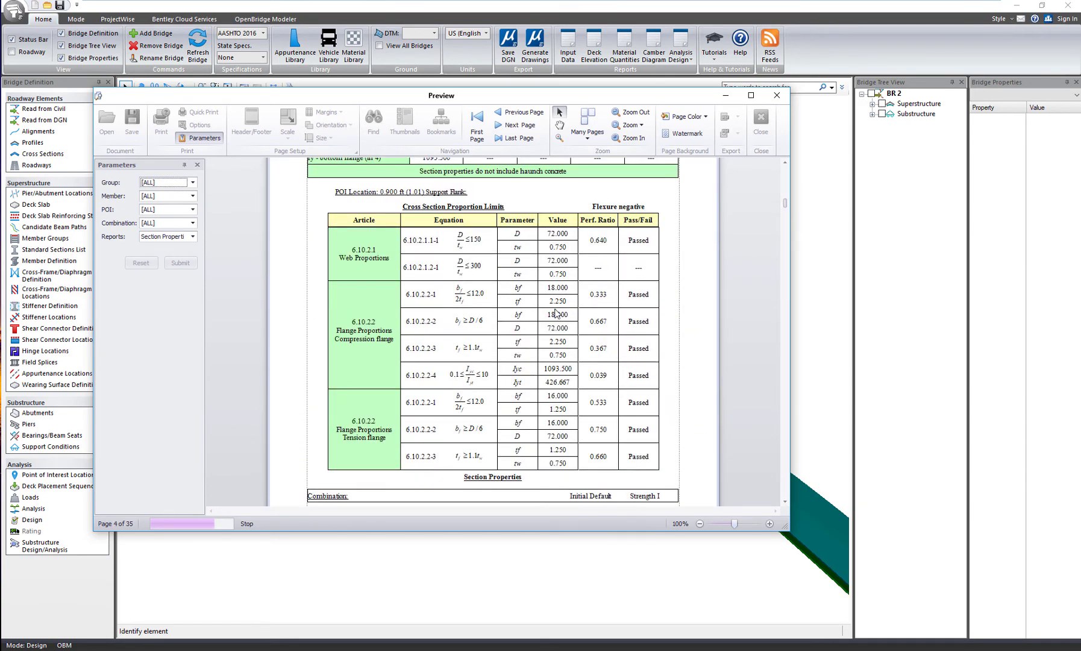
click(778, 98)
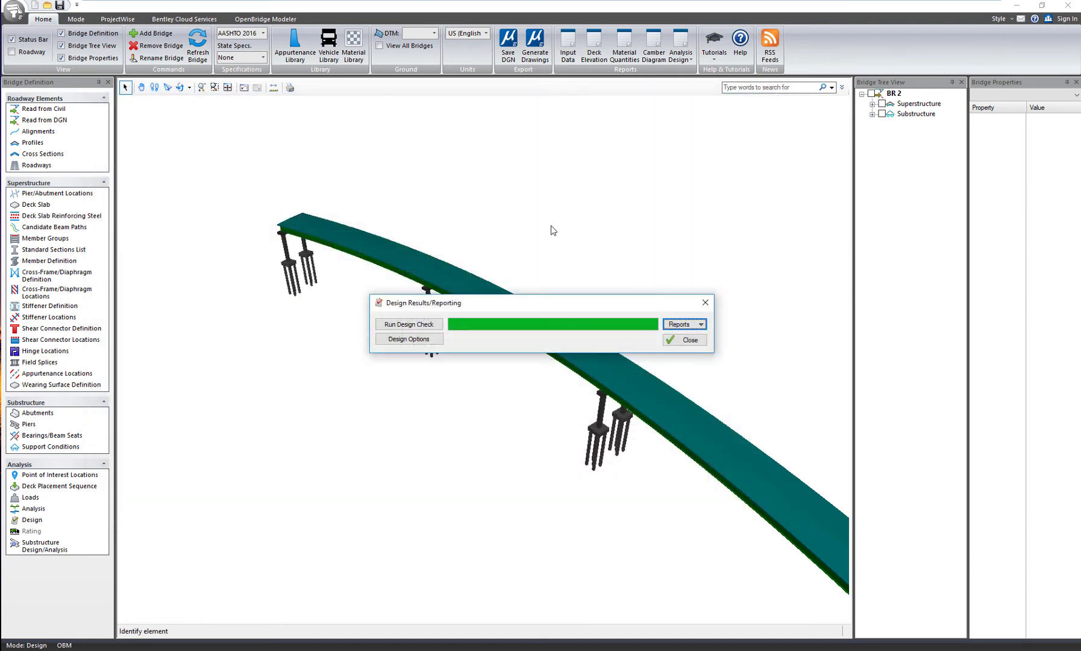
click(690, 340)
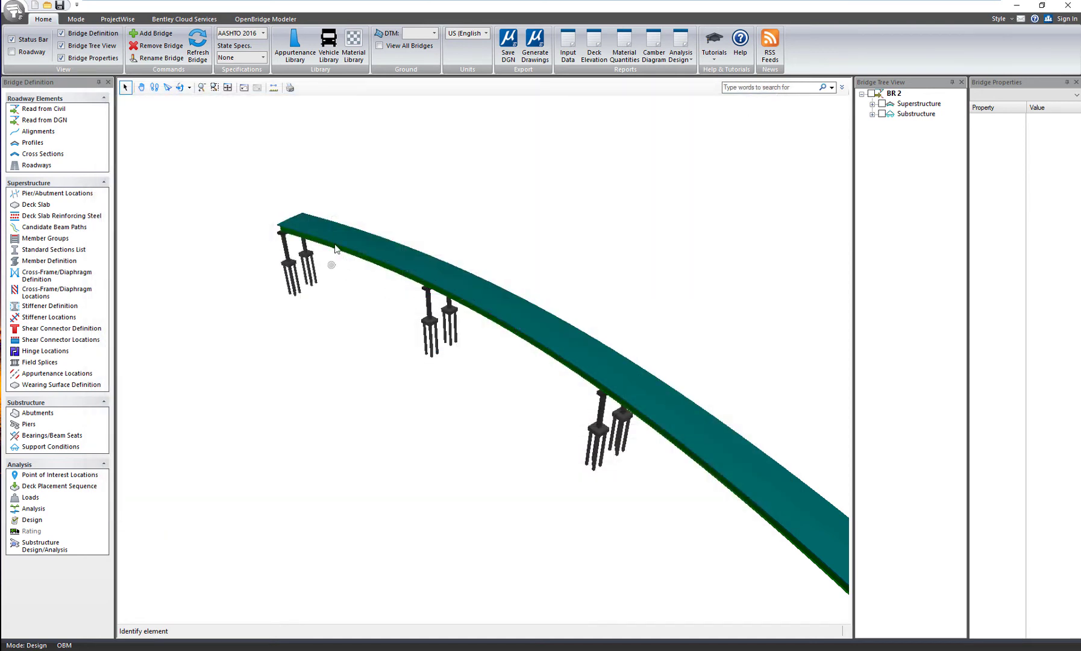
- Save bridge BR 2 back to OpenBridge Modeler format as the analytic file Steel bridge.xml in the OBM Workshop folder
click(261, 21)
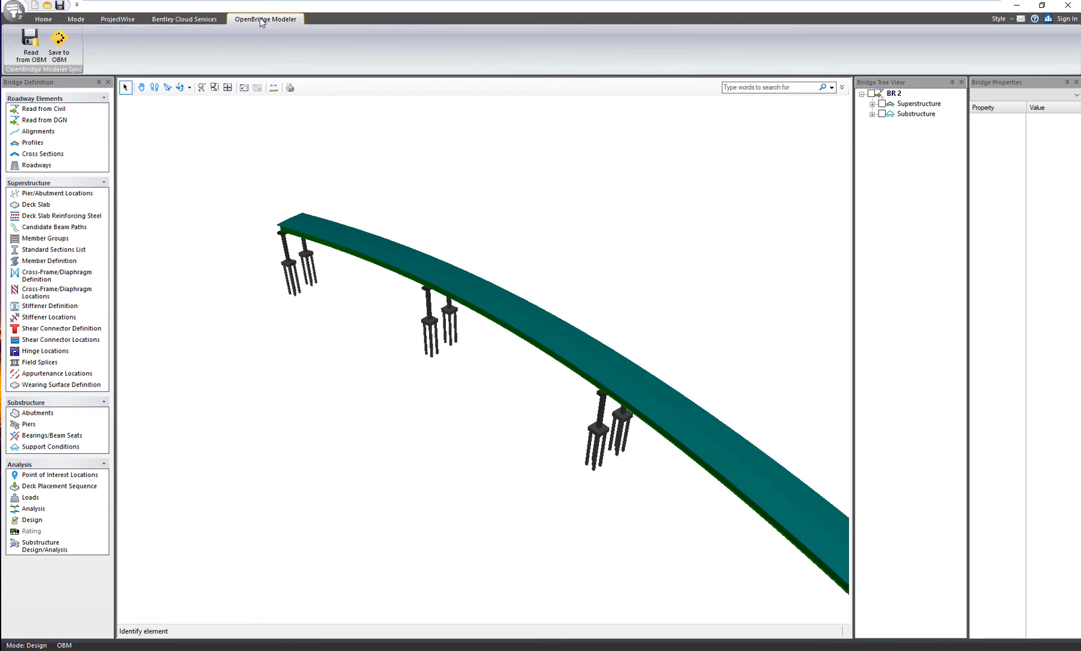
click(60, 58)
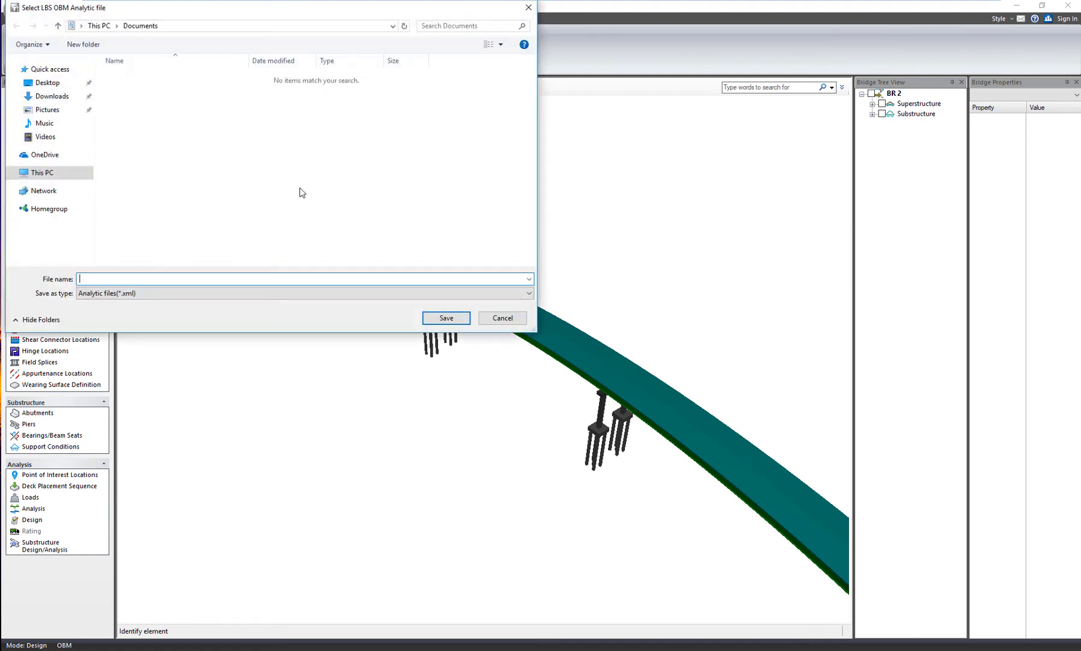
click(129, 278)
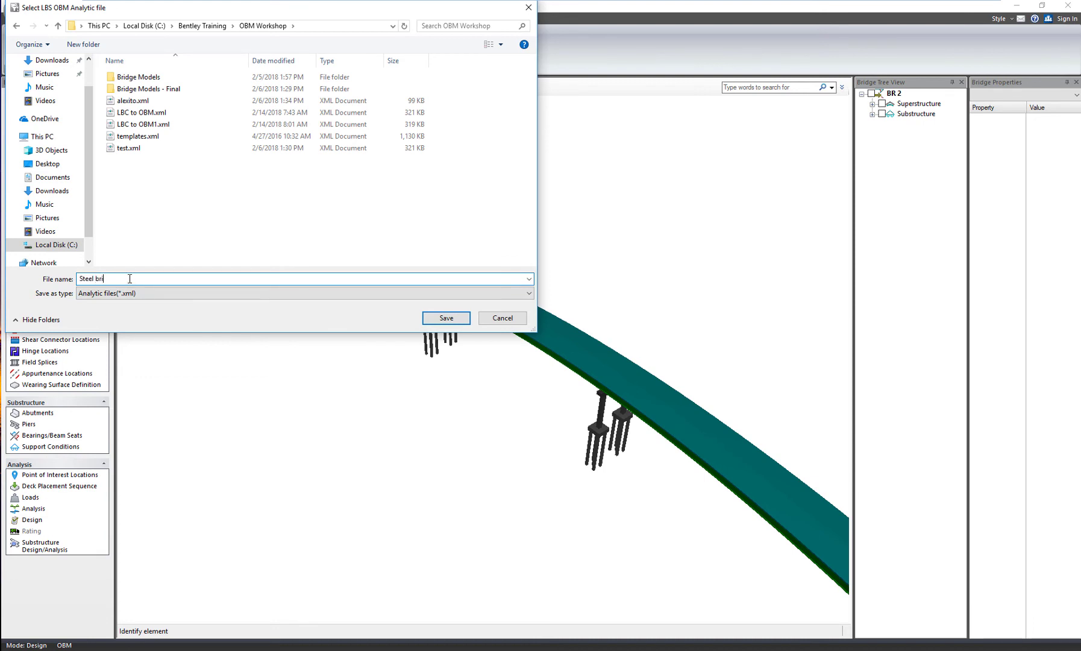
key(Return)
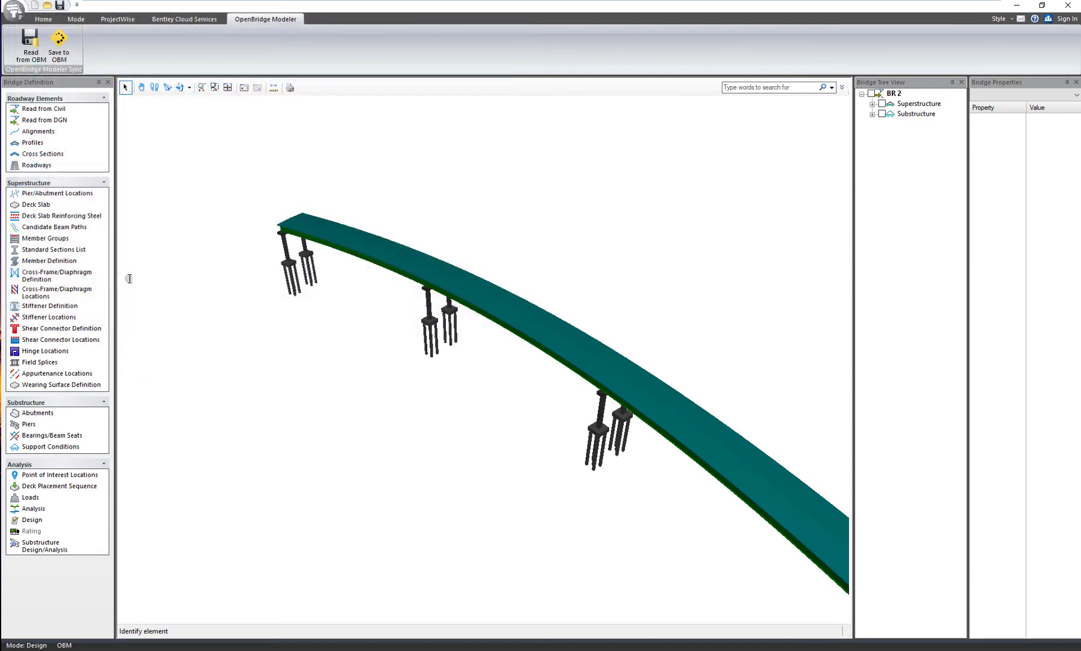
click(585, 355)
- Switch to OpenBridge Modeler and update BR 2 from LEAP Bridge Steel using Steel bridge.xml, accepting all changes
click(1018, 7)
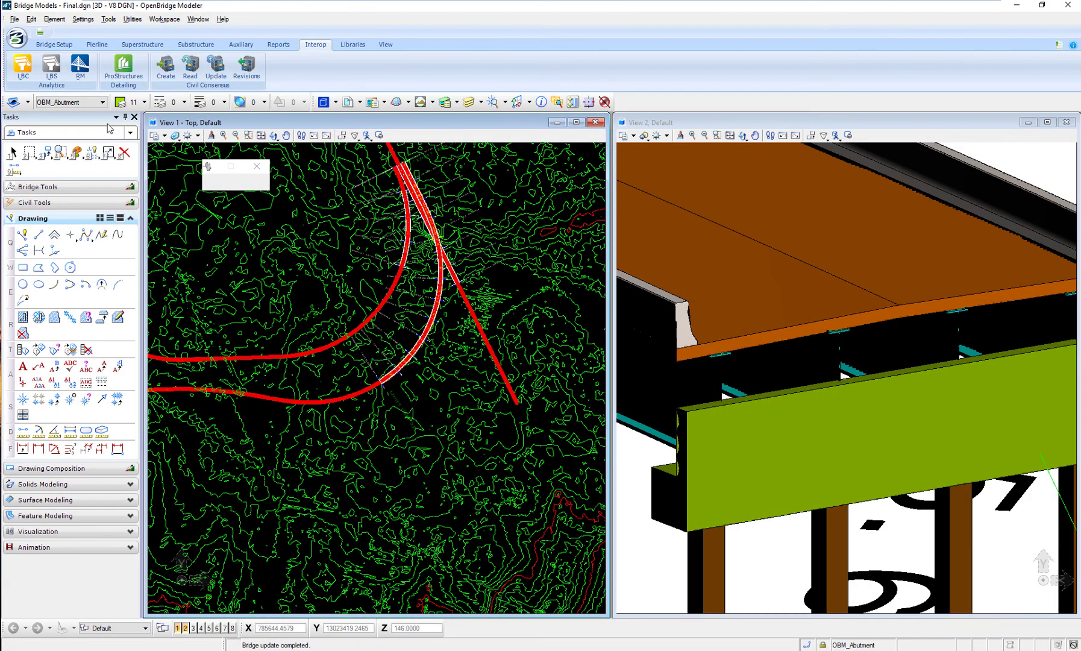
click(52, 65)
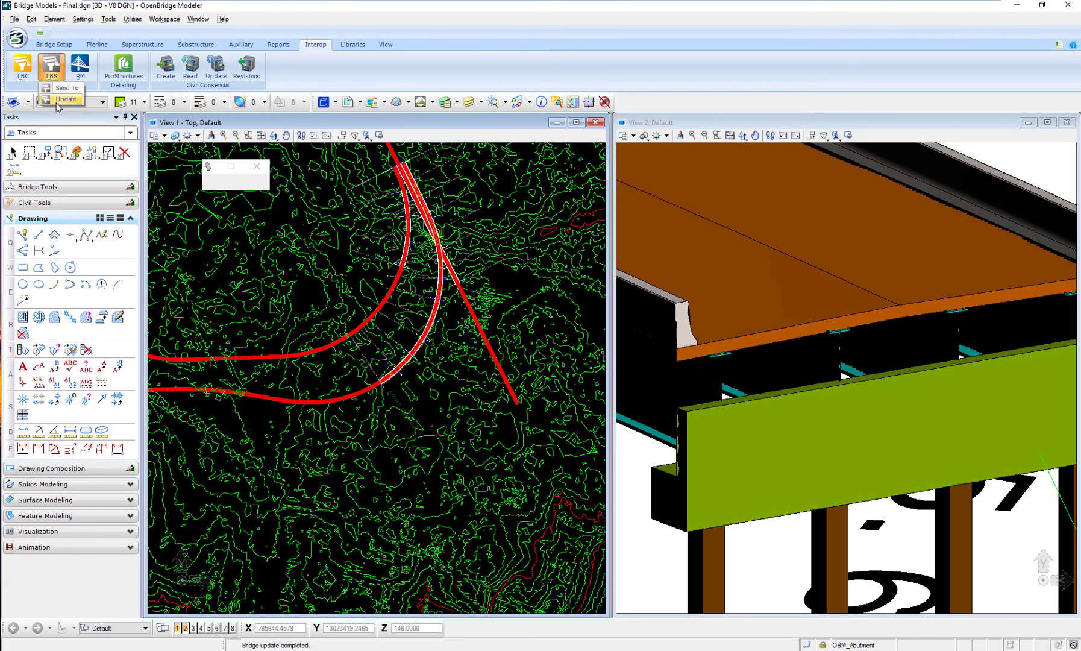
click(59, 102)
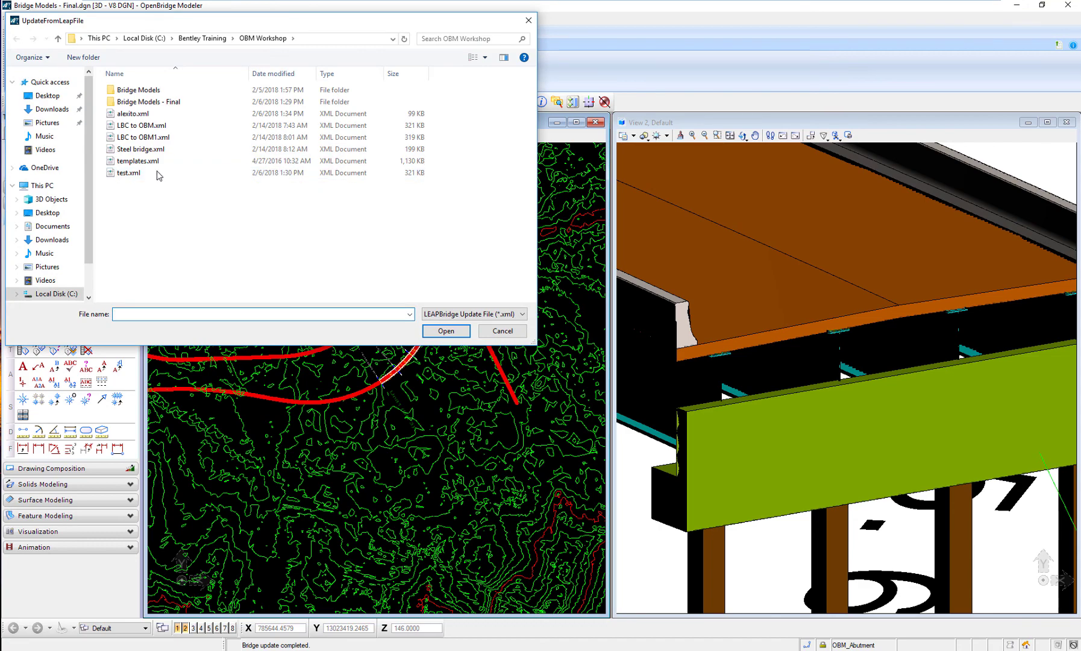
click(152, 150)
click(433, 333)
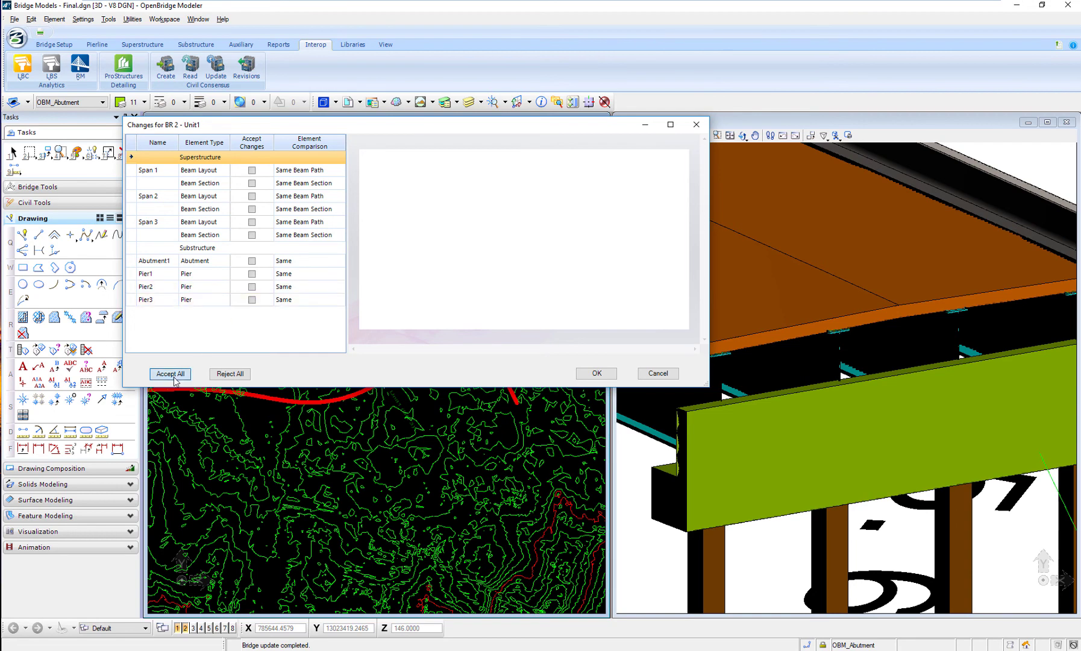
click(591, 373)
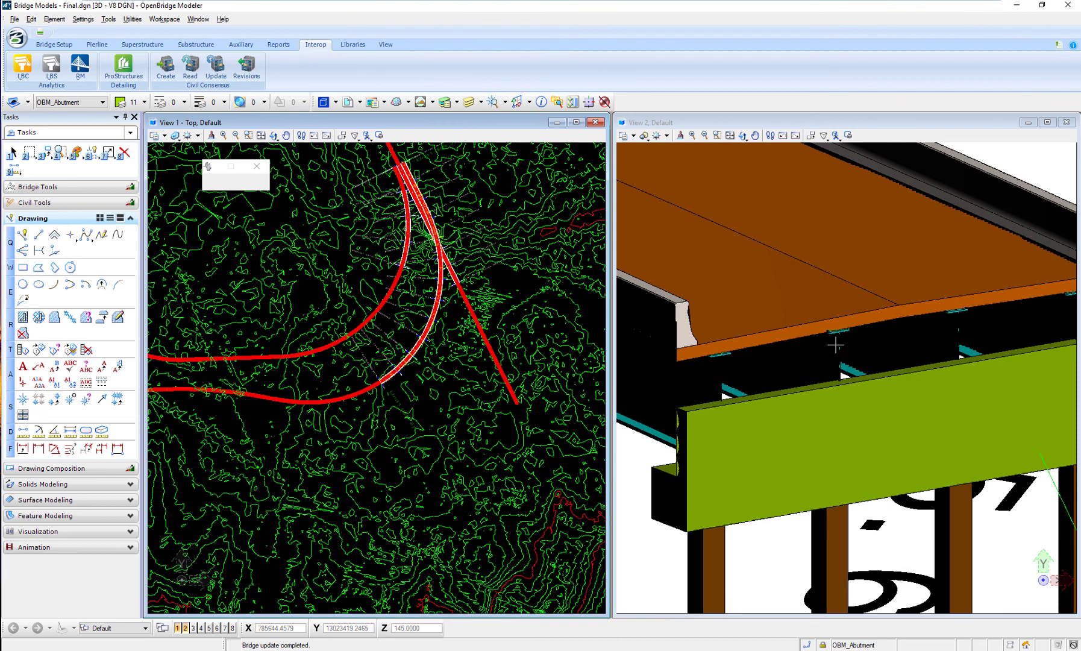
- Change the display style of View 2 to Wireframe
scroll(835, 344, down, 3)
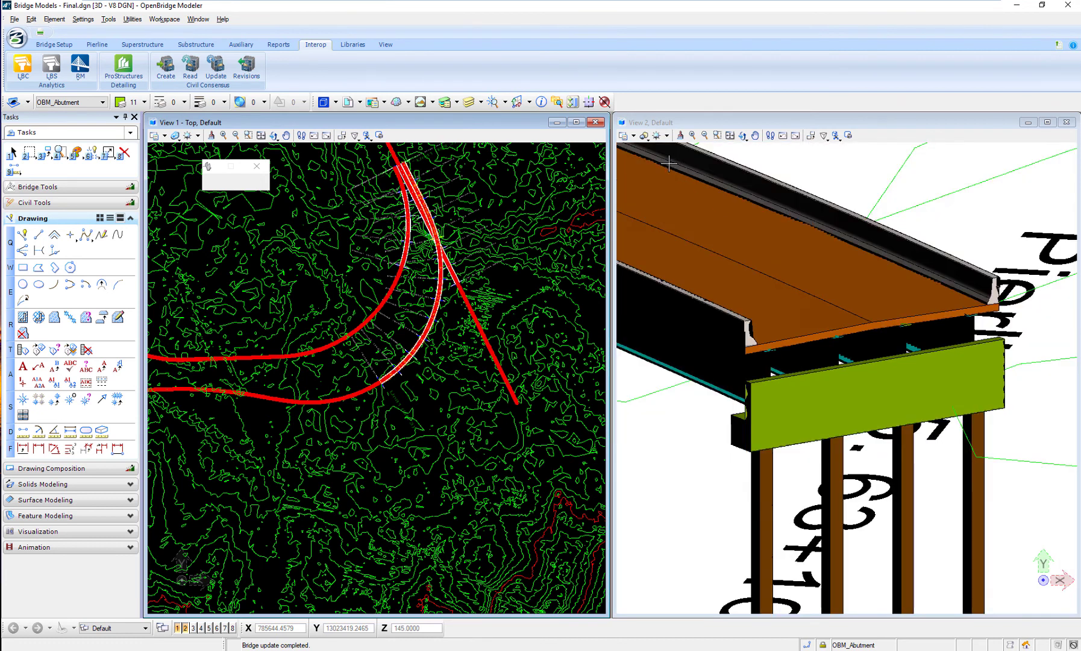
click(633, 136)
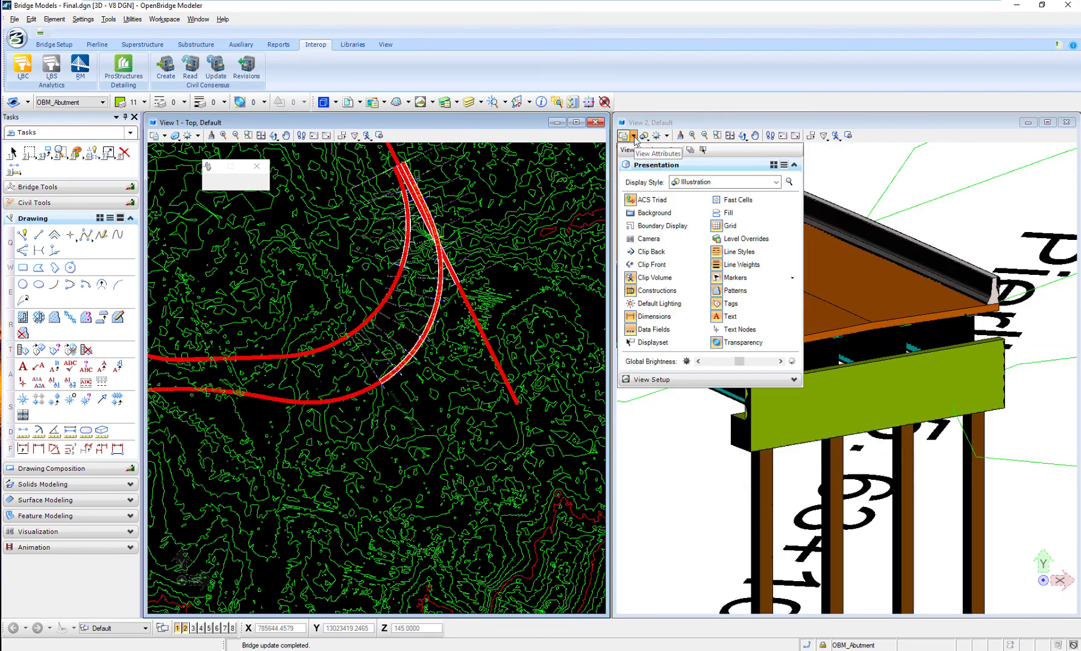
click(775, 183)
click(763, 489)
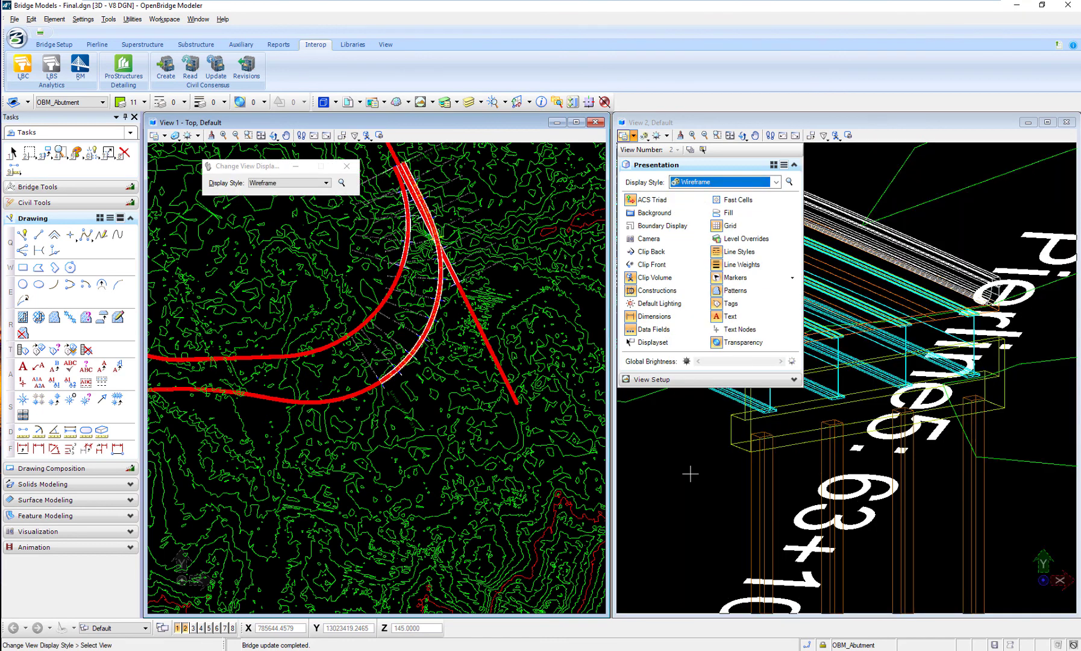